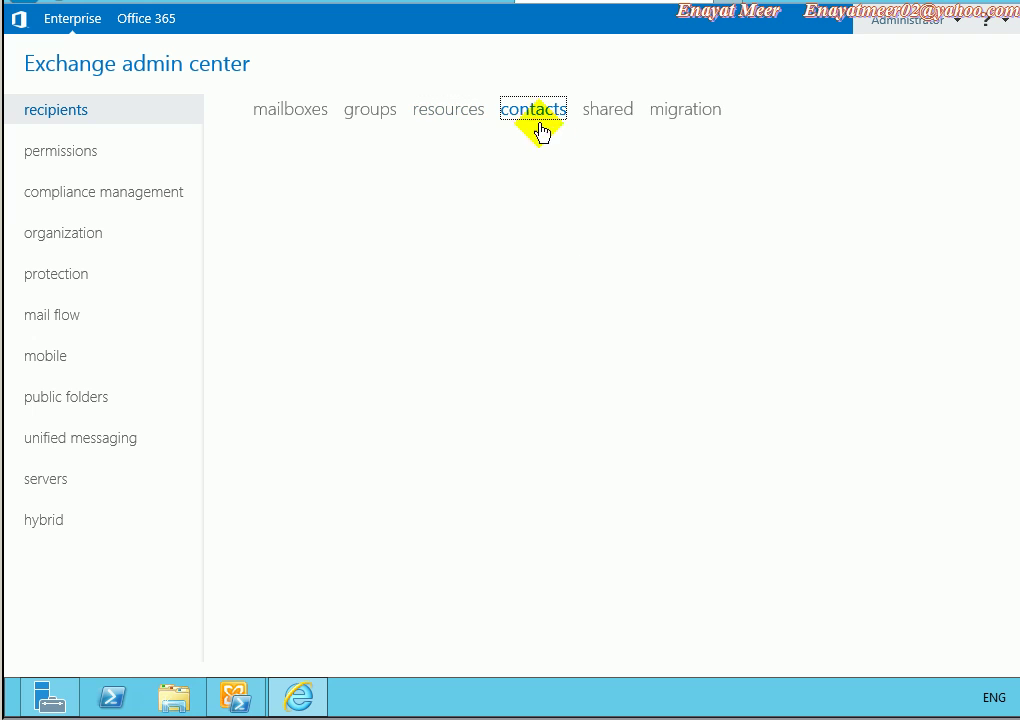
View the shared mailboxes and migration batches of the recipients section.
{"action": "left_click", "coordinate": [612, 116]}
{"action": "left_click", "coordinate": [689, 118]}
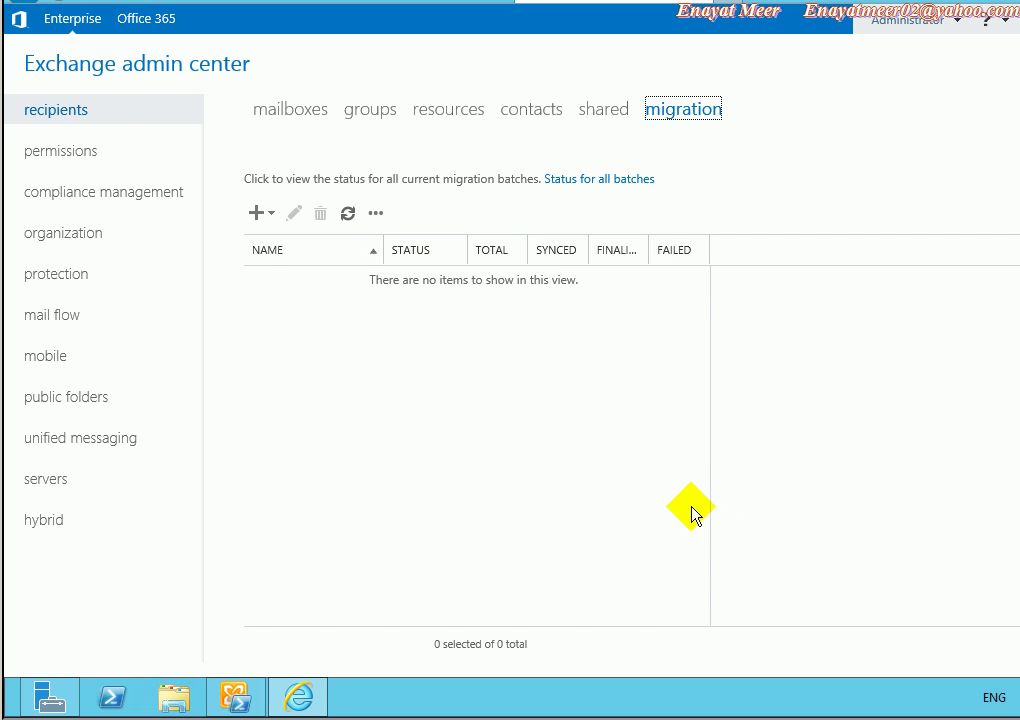
Review the descriptions and assigned roles of the Delegated Setup, Discovery Management, Help Desk and Hygiene Management admin role groups under permissions.
{"action": "left_click", "coordinate": [72, 162]}
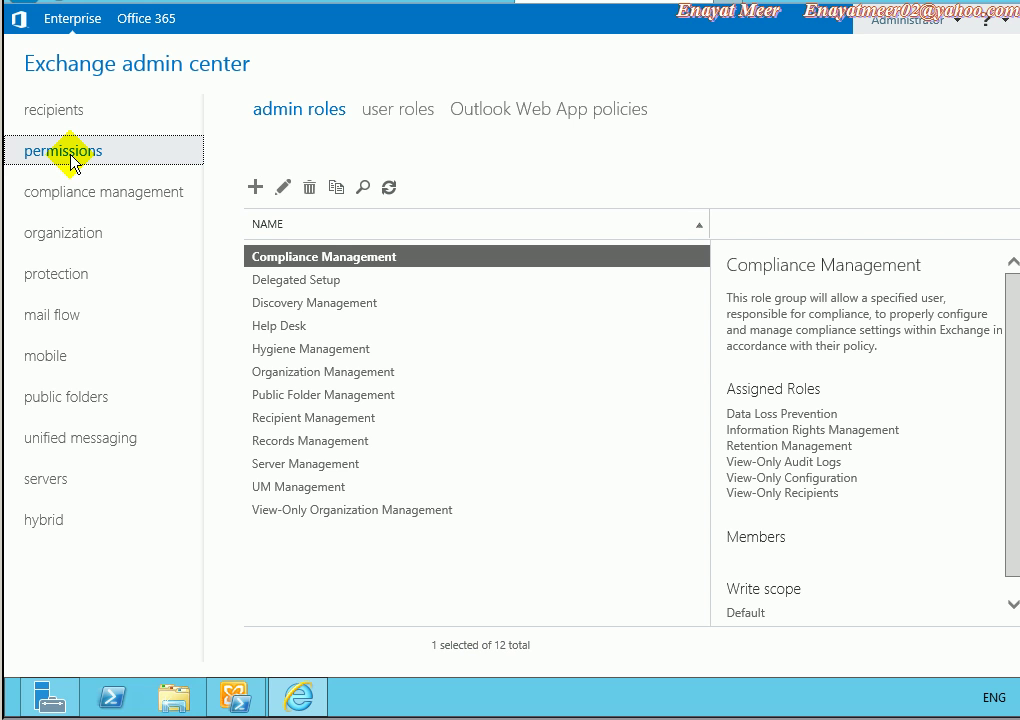
{"action": "left_click", "coordinate": [295, 282]}
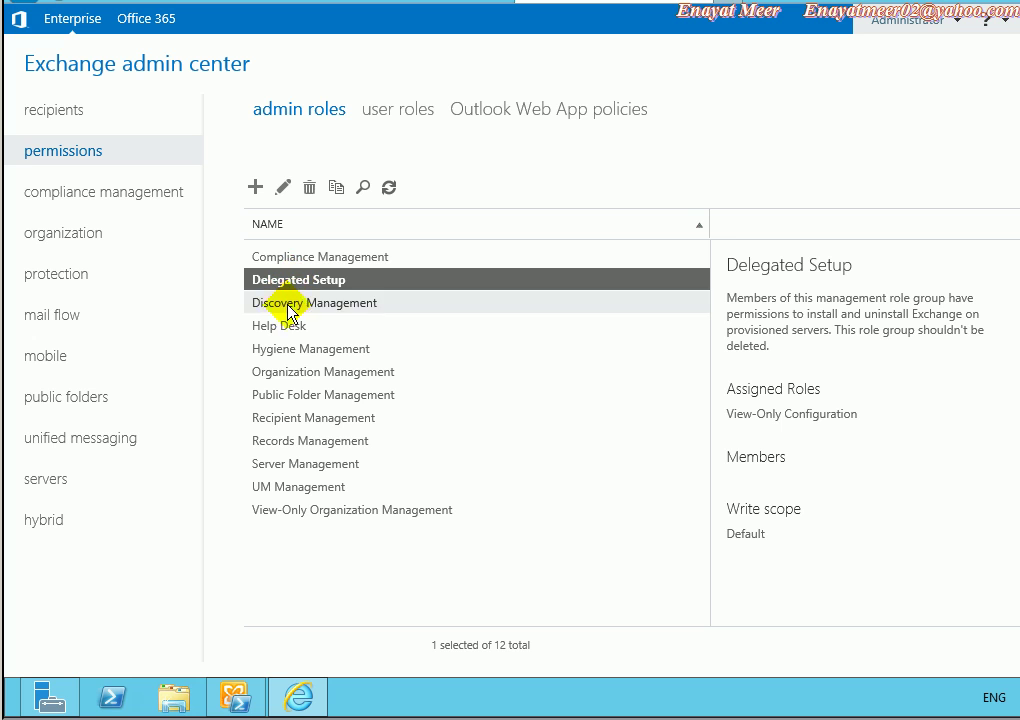
{"action": "left_click", "coordinate": [289, 310]}
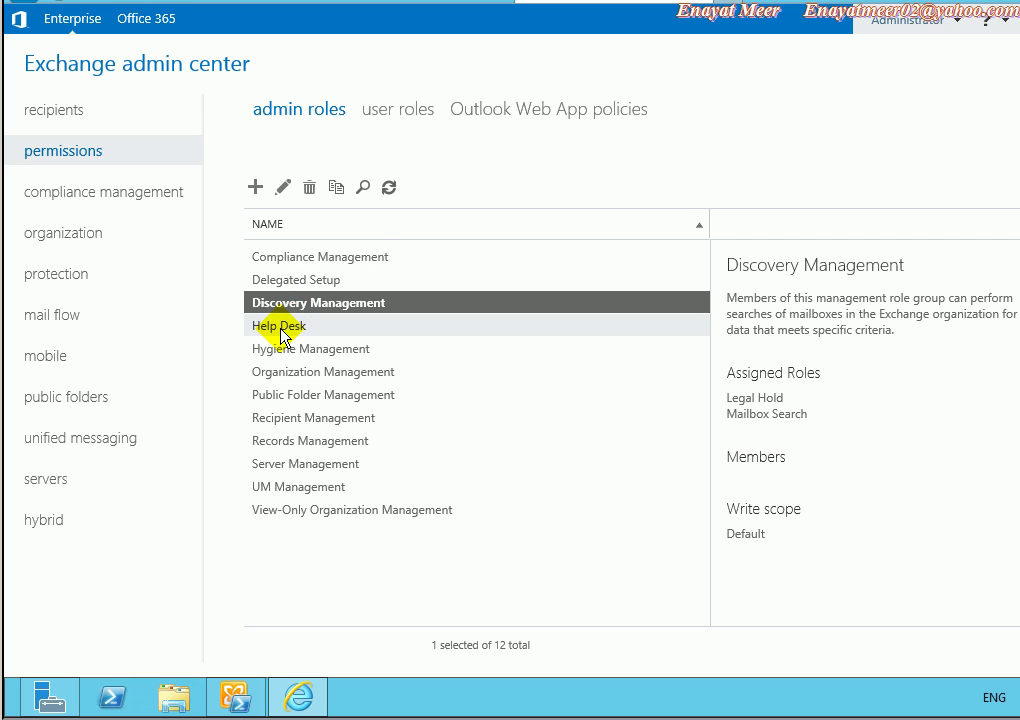
{"action": "left_click", "coordinate": [283, 327]}
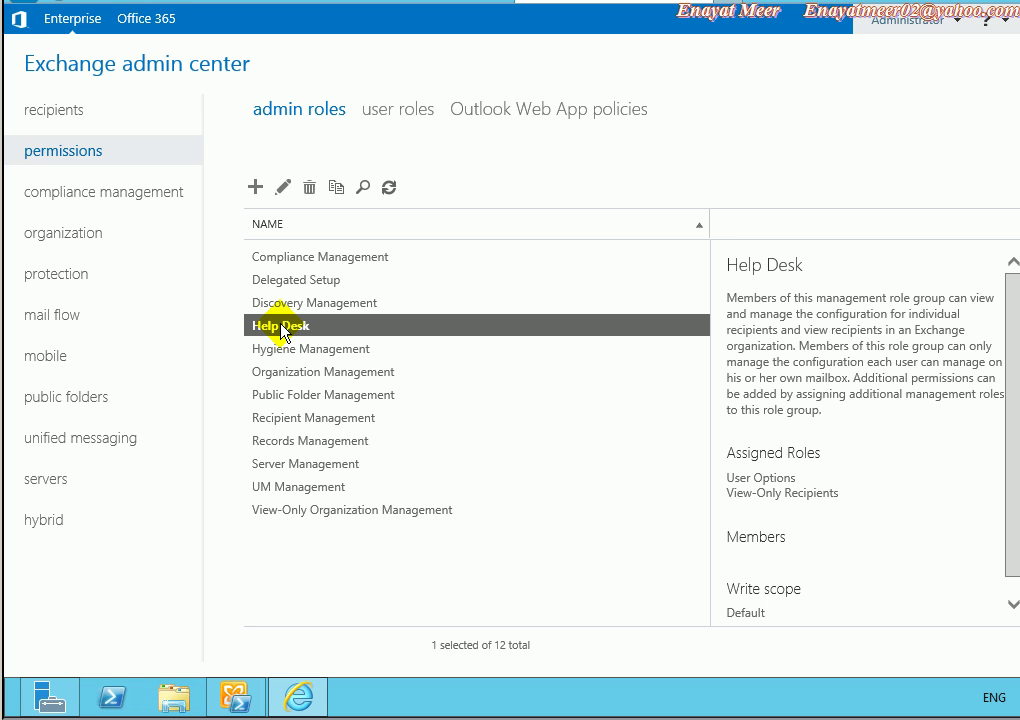
{"action": "left_click", "coordinate": [273, 352]}
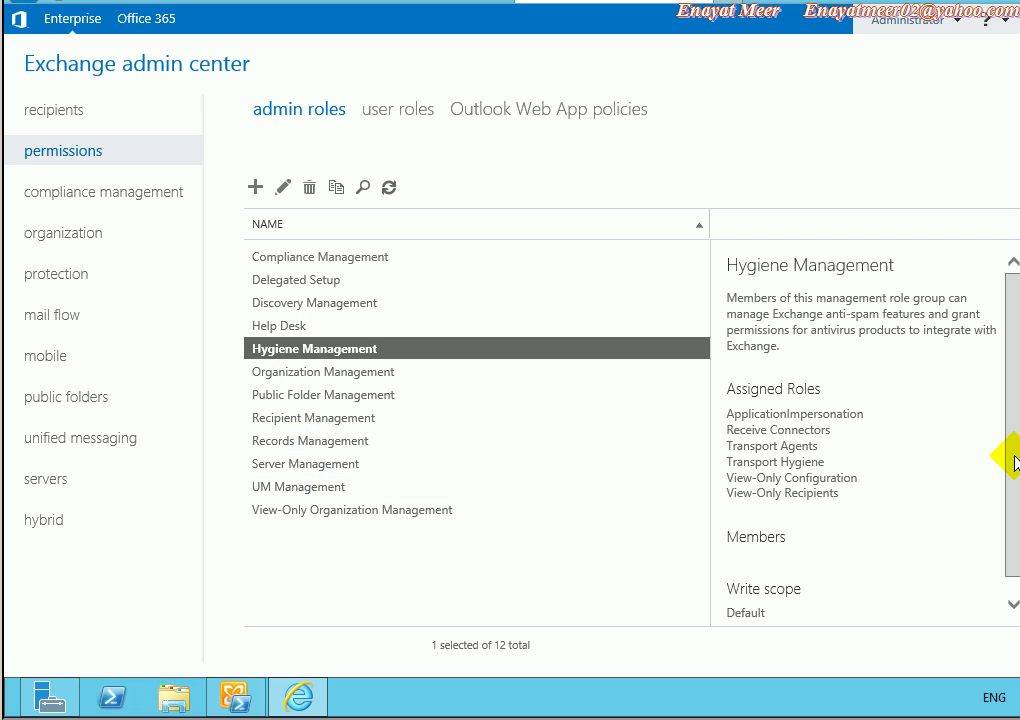
{"action": "scroll", "coordinate": [1006, 497], "scroll_direction": "down", "scroll_amount": 1}
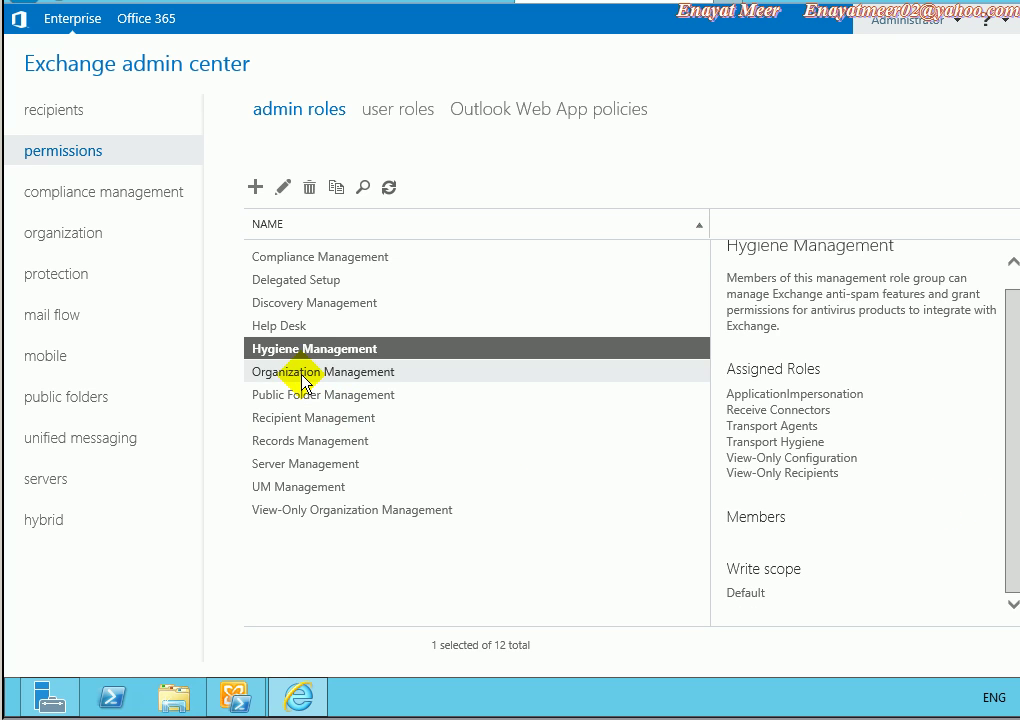
Review the roles assigned to the Organization Management role group and accept the 15-minute lab extension.
{"action": "left_click", "coordinate": [303, 374]}
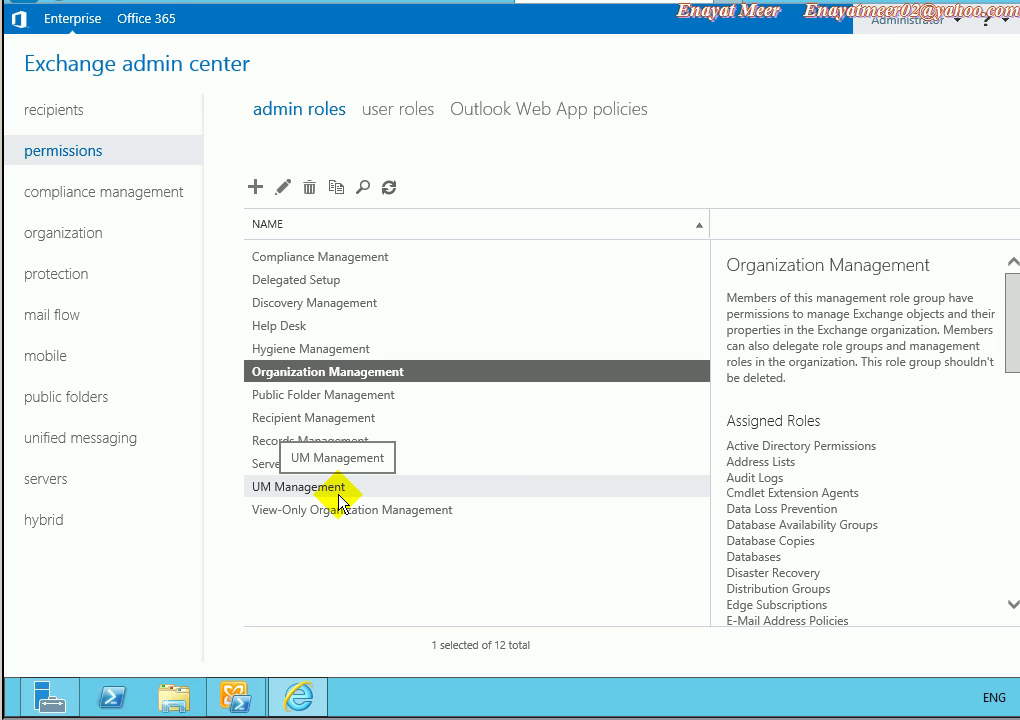
{"action": "mouse_move", "coordinate": [1012, 292]}
{"action": "left_mouse_down"}
{"action": "mouse_move", "coordinate": [1012, 522]}
{"action": "mouse_move", "coordinate": [1012, 317]}
{"action": "left_mouse_up"}
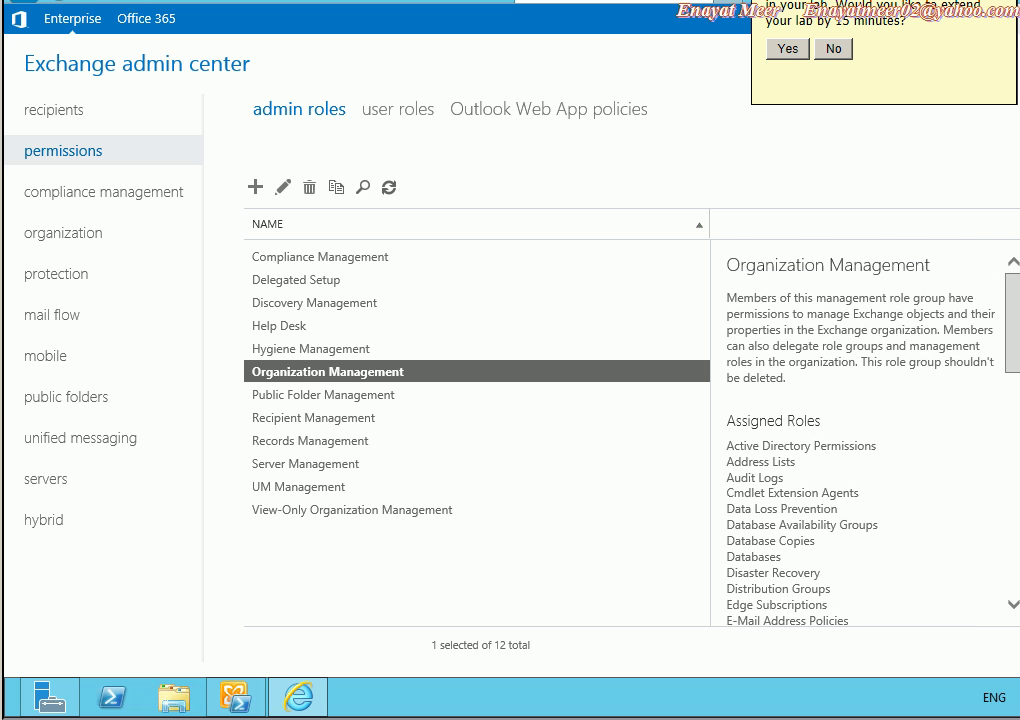
{"action": "left_click", "coordinate": [795, 52]}
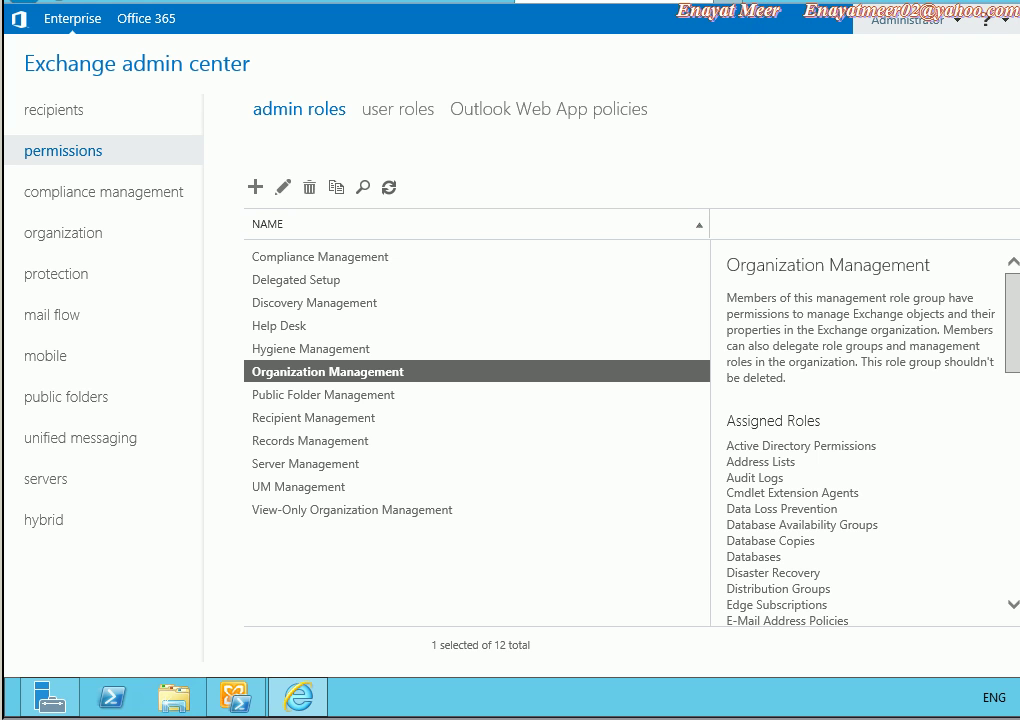
{"action": "left_click_drag", "start_coordinate": [1012, 298], "coordinate": [1015, 370]}
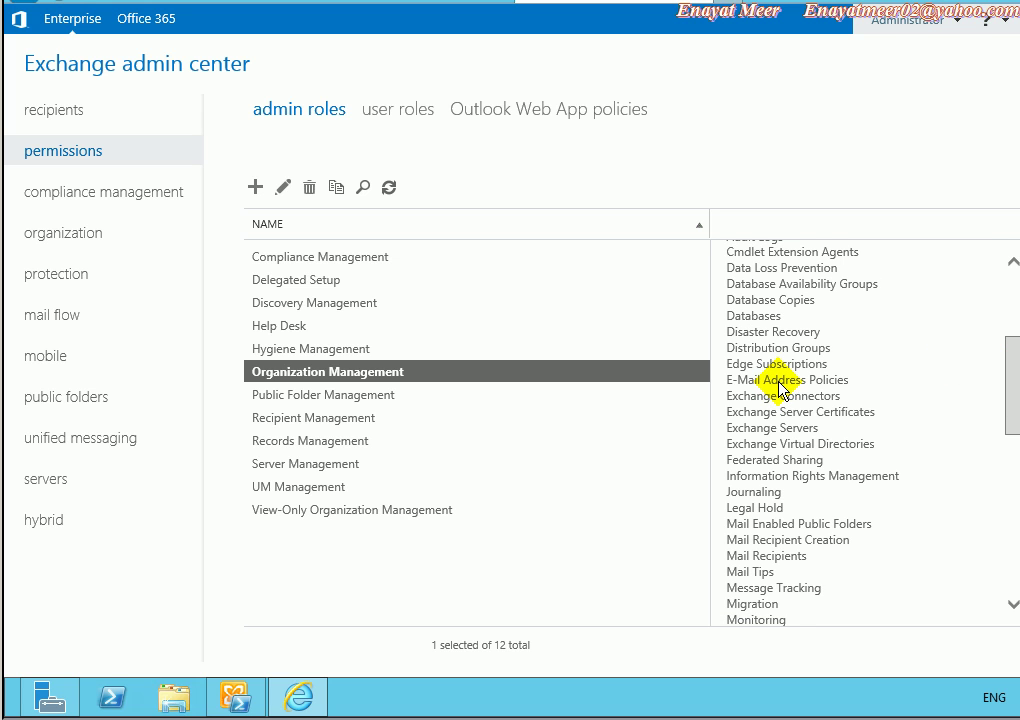
Examine the Organization Management role group's properties, including its roles and members, close them without saving, and look through its full role summary.
{"action": "double_click", "coordinate": [355, 373]}
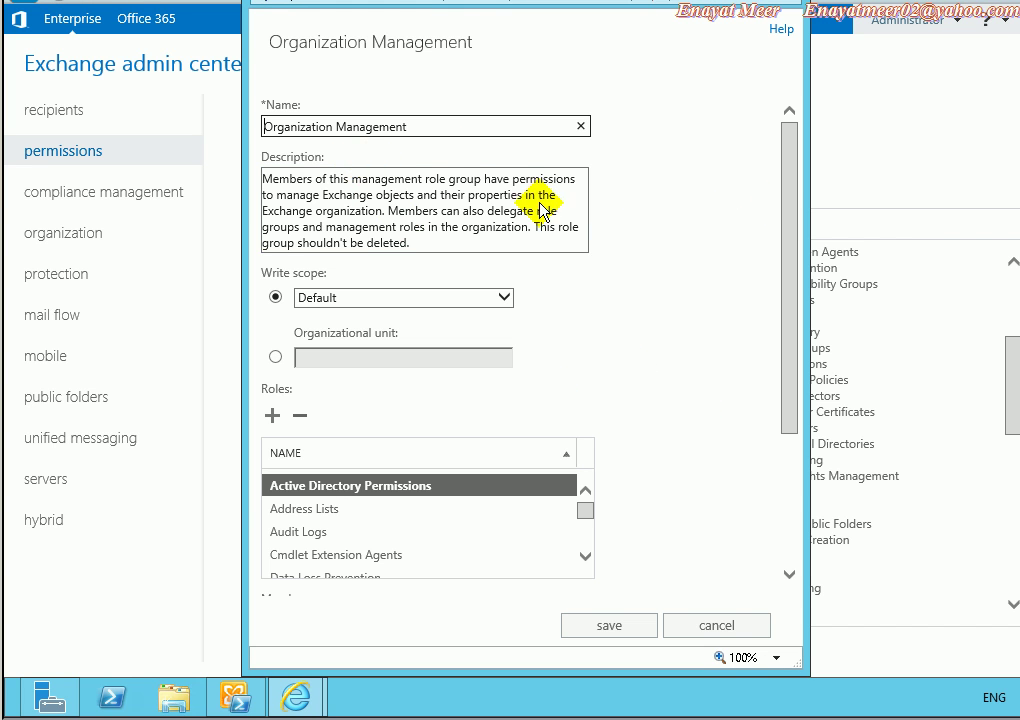
{"action": "left_click_drag", "start_coordinate": [790, 200], "coordinate": [797, 402]}
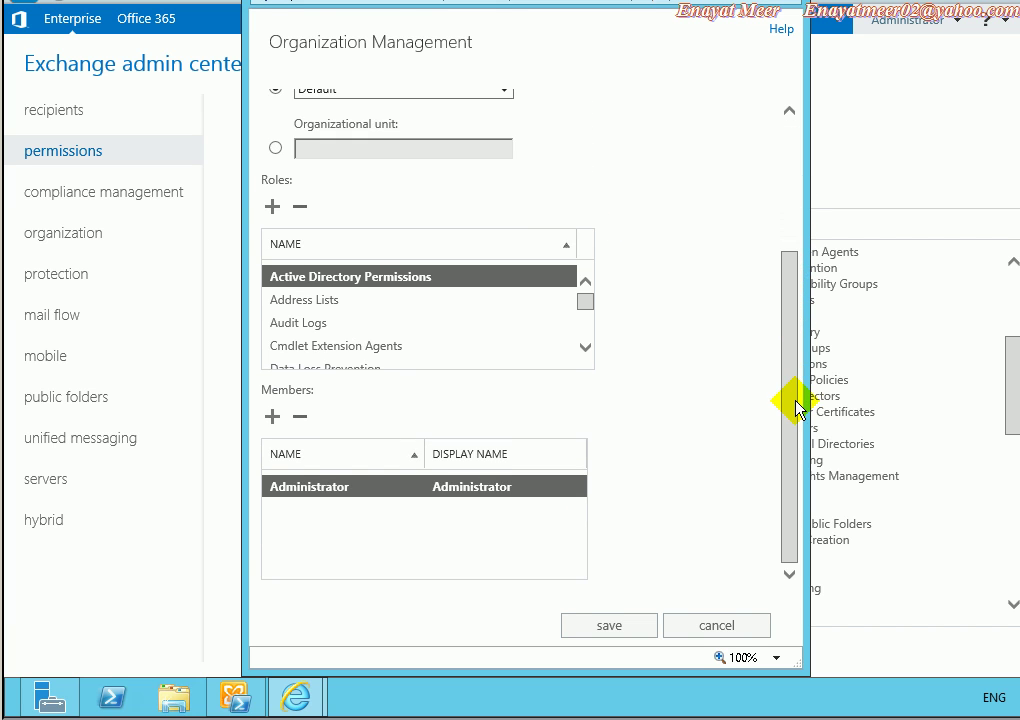
{"action": "left_click", "coordinate": [292, 300]}
{"action": "left_click", "coordinate": [295, 323]}
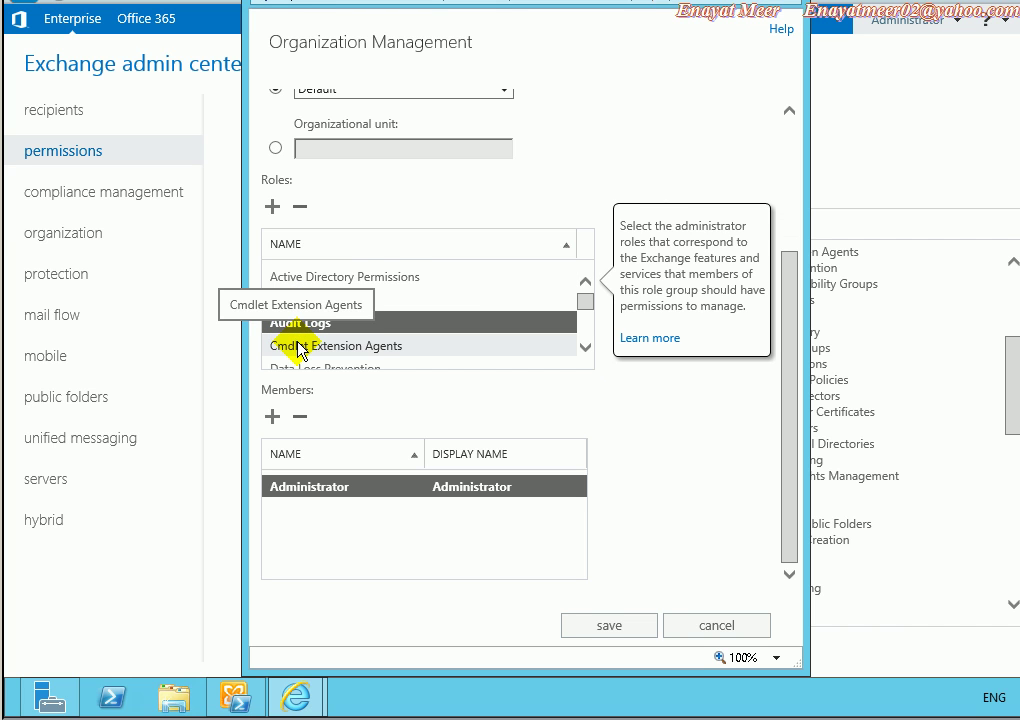
{"action": "left_click", "coordinate": [297, 346]}
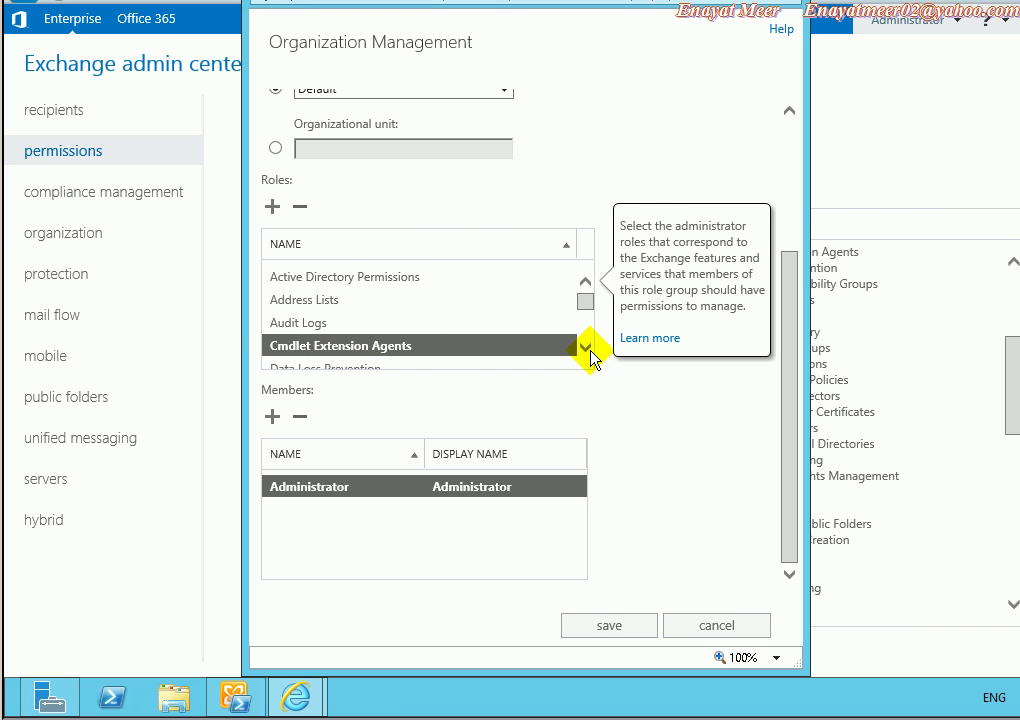
{"action": "scroll", "coordinate": [587, 352], "scroll_direction": "down", "scroll_amount": 15}
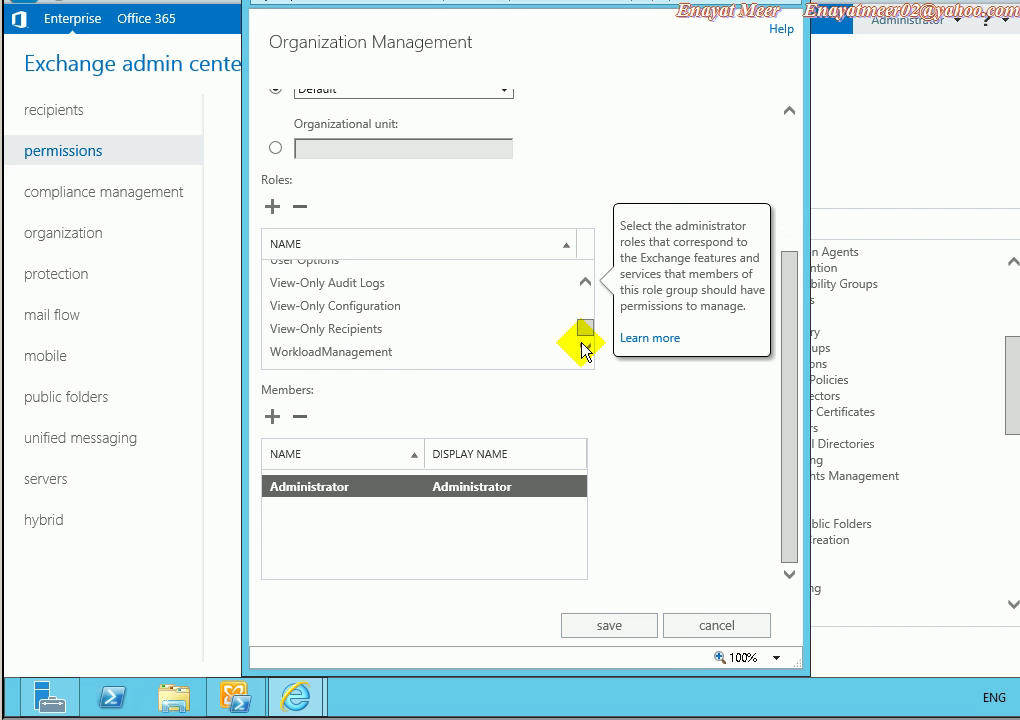
{"action": "left_click", "coordinate": [719, 627]}
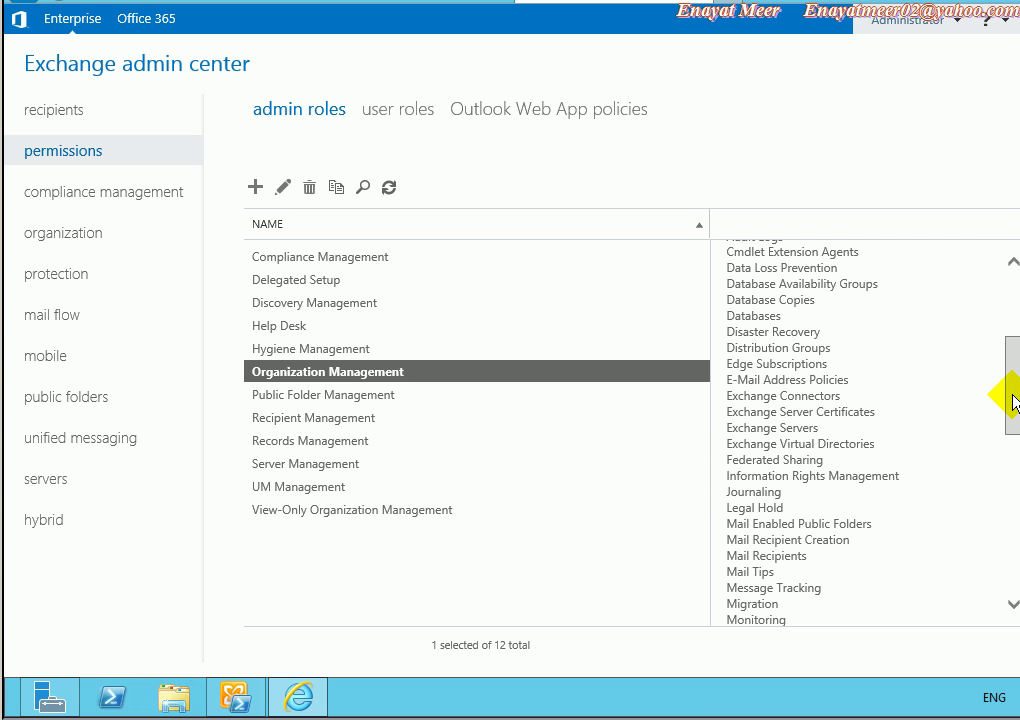
{"action": "left_click_drag", "start_coordinate": [1014, 418], "coordinate": [1014, 574]}
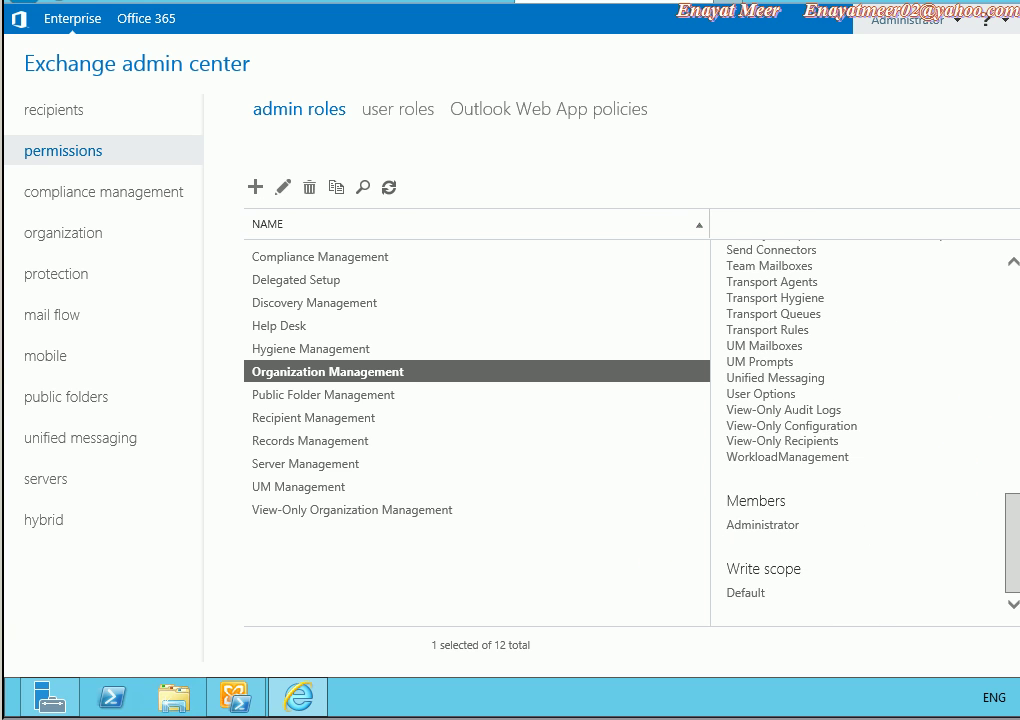
{"action": "scroll", "coordinate": [865, 430], "scroll_direction": "up", "scroll_amount": 10}
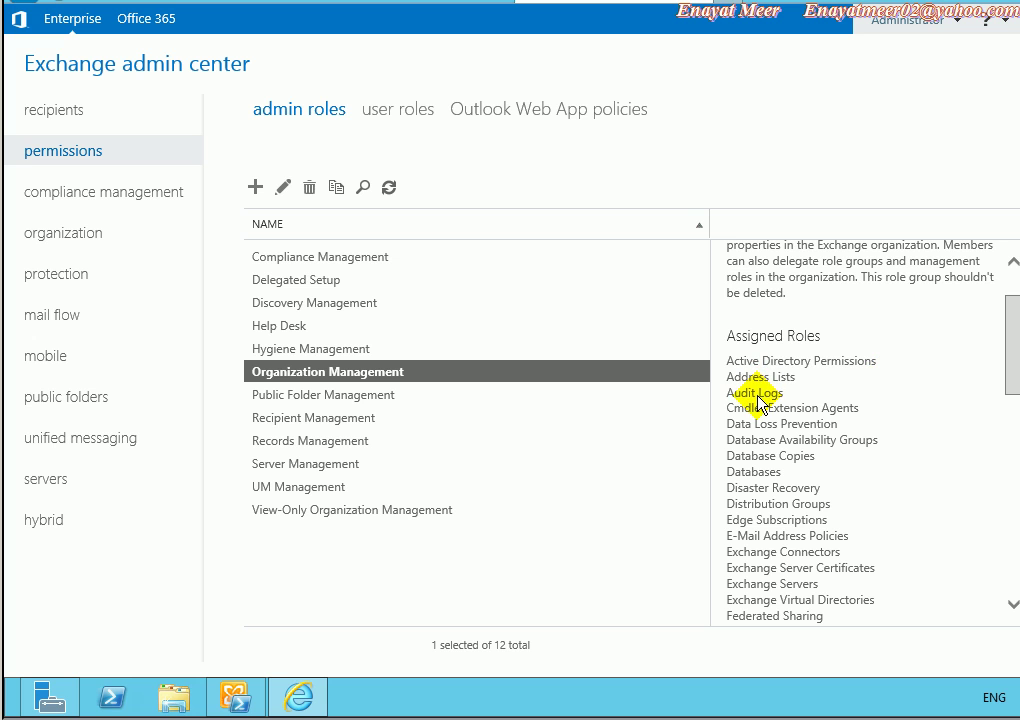
Review the remaining admin role groups from Public Folder Management through View-Only Organization Management, including their assigned roles and members.
{"action": "left_click", "coordinate": [362, 397]}
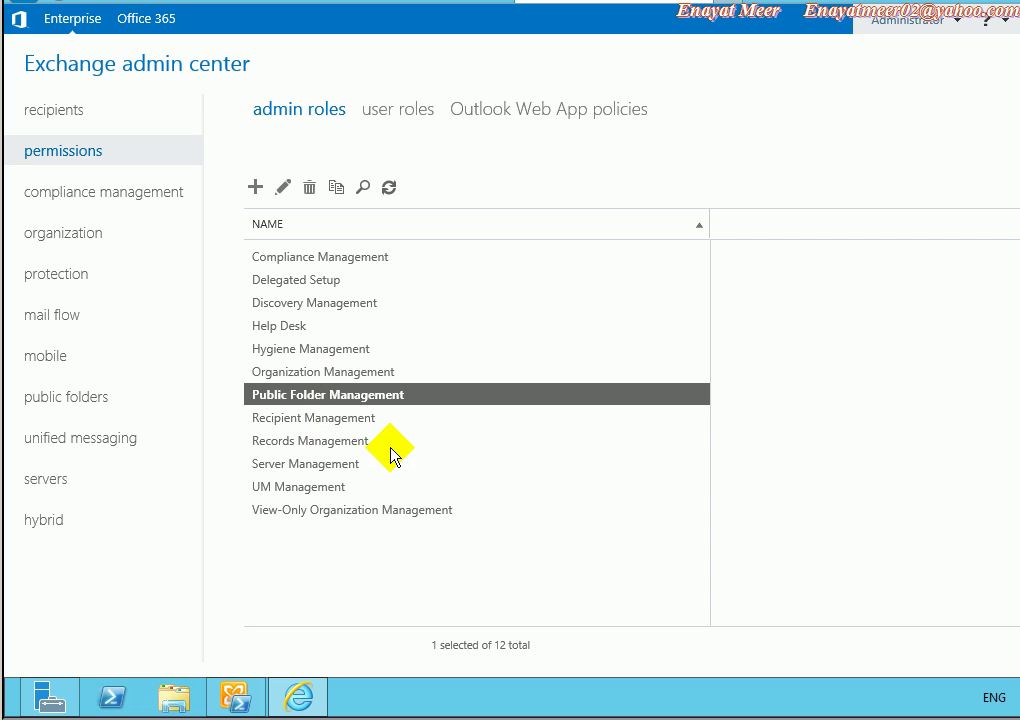
{"action": "left_click", "coordinate": [300, 418]}
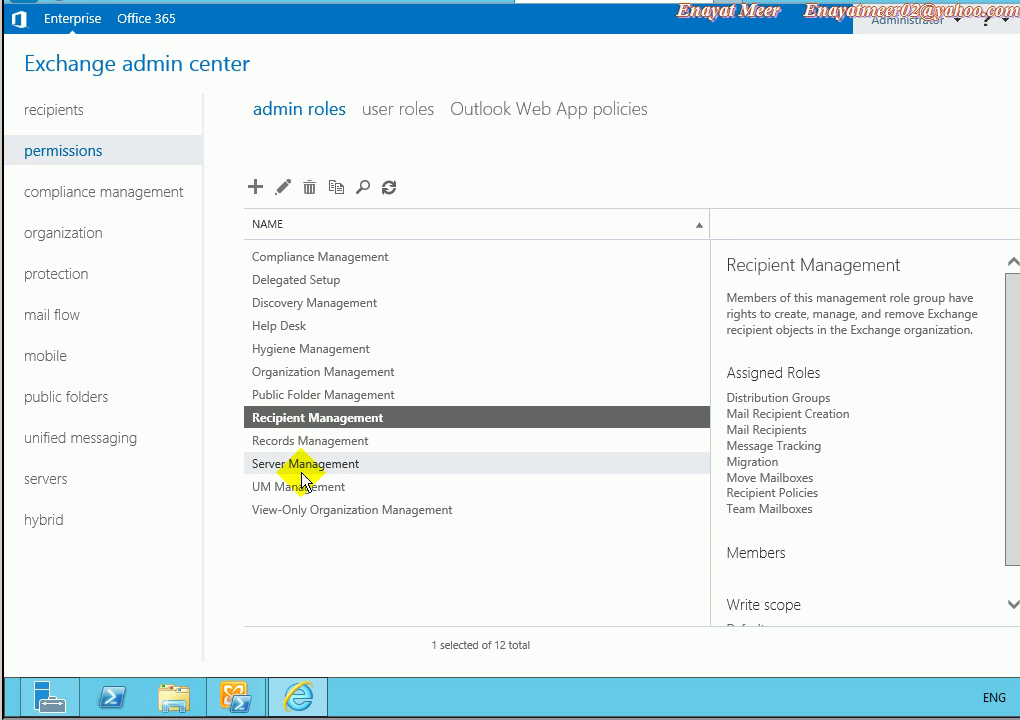
{"action": "left_click_drag", "start_coordinate": [1011, 433], "coordinate": [1013, 522]}
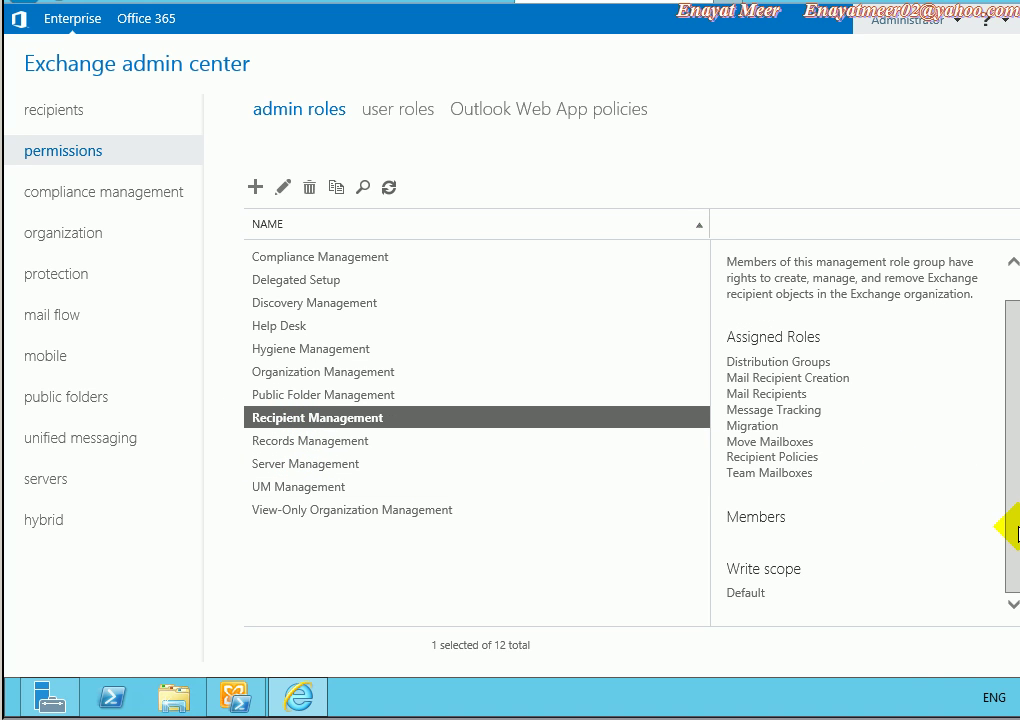
{"action": "scroll", "coordinate": [1013, 538], "scroll_direction": "up", "scroll_amount": 1}
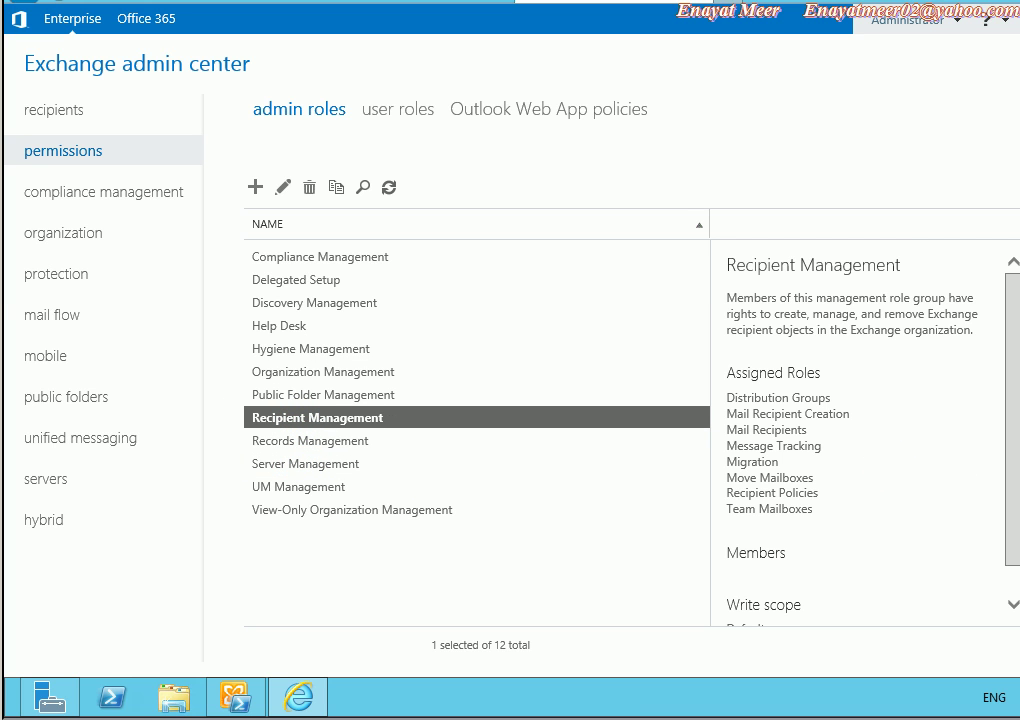
{"action": "left_click", "coordinate": [307, 440]}
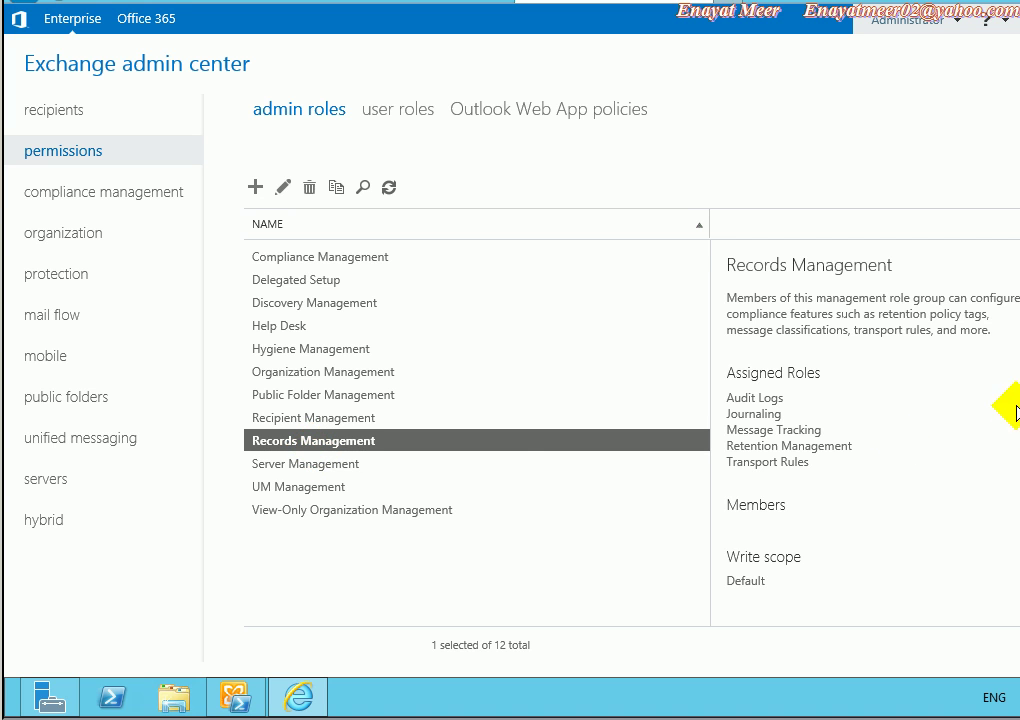
{"action": "left_click", "coordinate": [314, 465]}
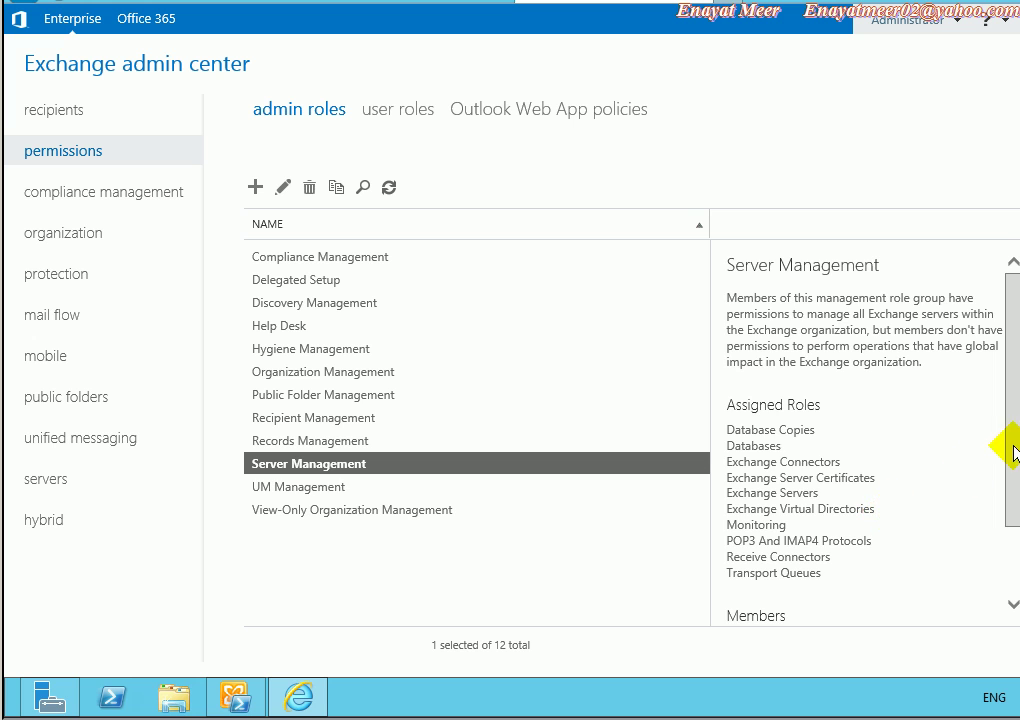
{"action": "scroll", "coordinate": [1004, 512], "scroll_direction": "down", "scroll_amount": 2}
{"action": "scroll", "coordinate": [865, 430], "scroll_direction": "up", "scroll_amount": 2}
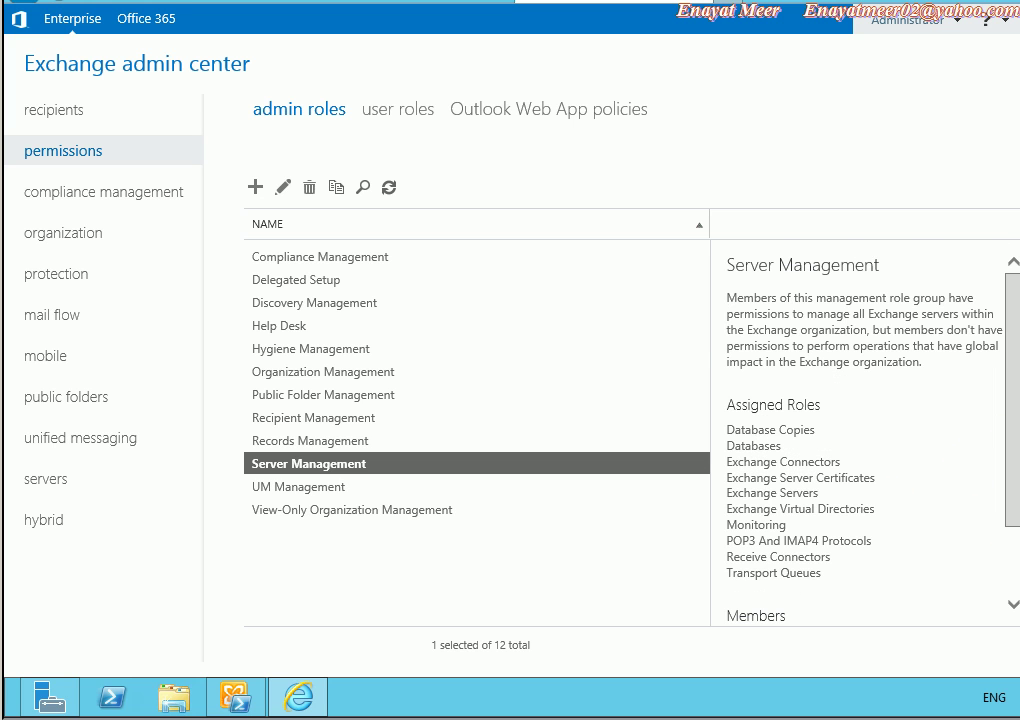
{"action": "left_click", "coordinate": [449, 488]}
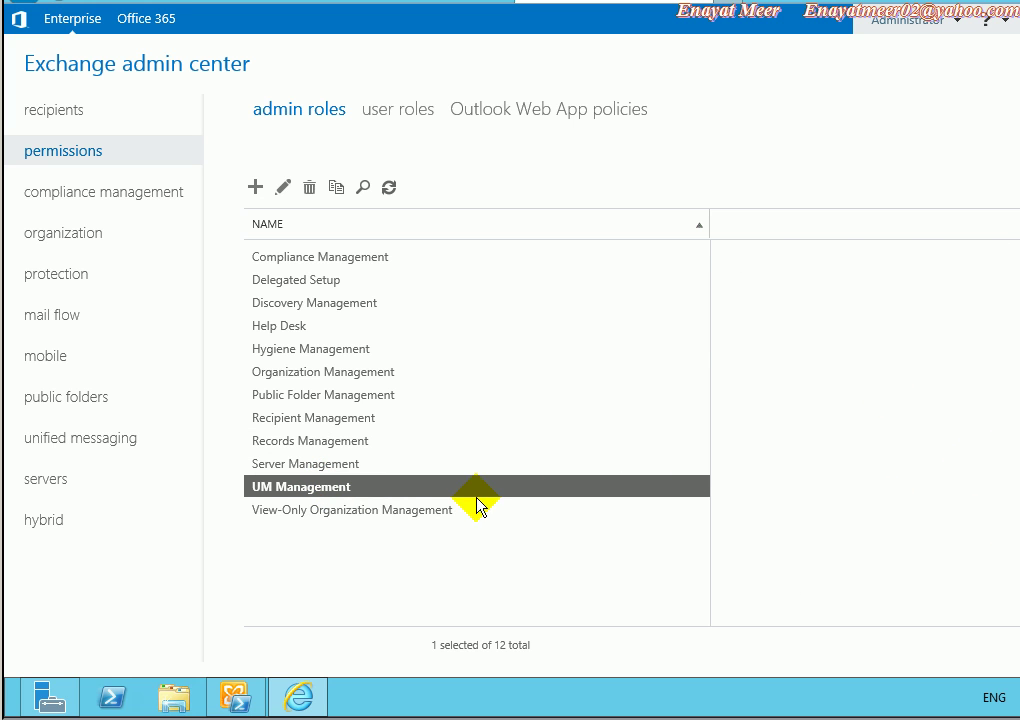
{"action": "left_click", "coordinate": [343, 513]}
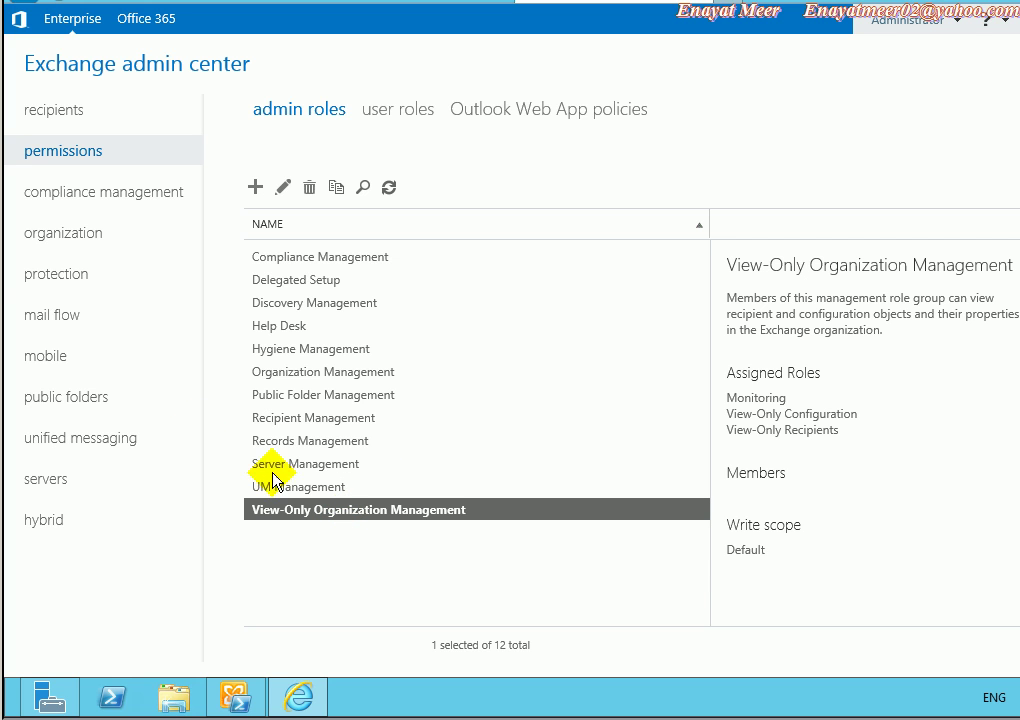
View the compliance management section and the organization's sharing settings, and request more information about the federation trust.
{"action": "left_click", "coordinate": [60, 198]}
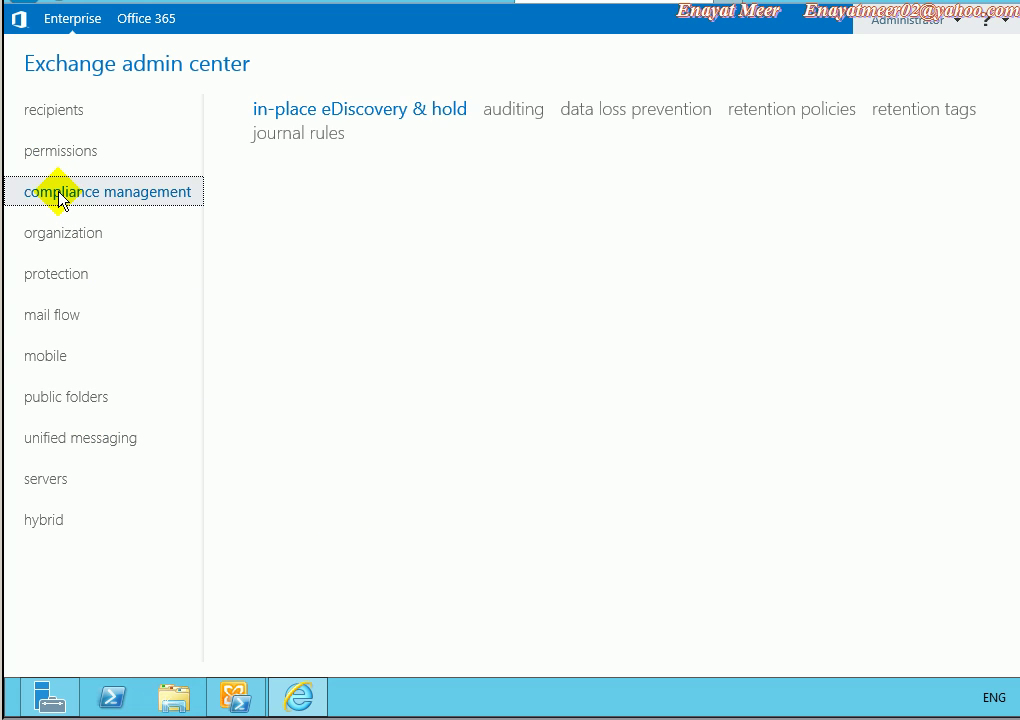
{"action": "left_click", "coordinate": [46, 236]}
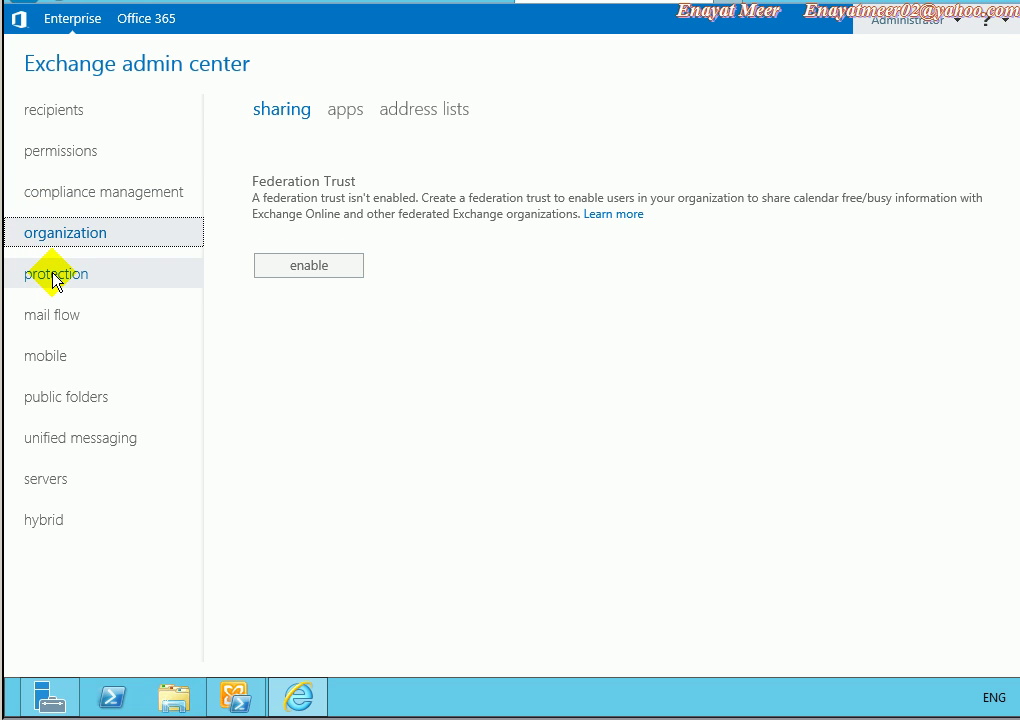
{"action": "left_click", "coordinate": [628, 220]}
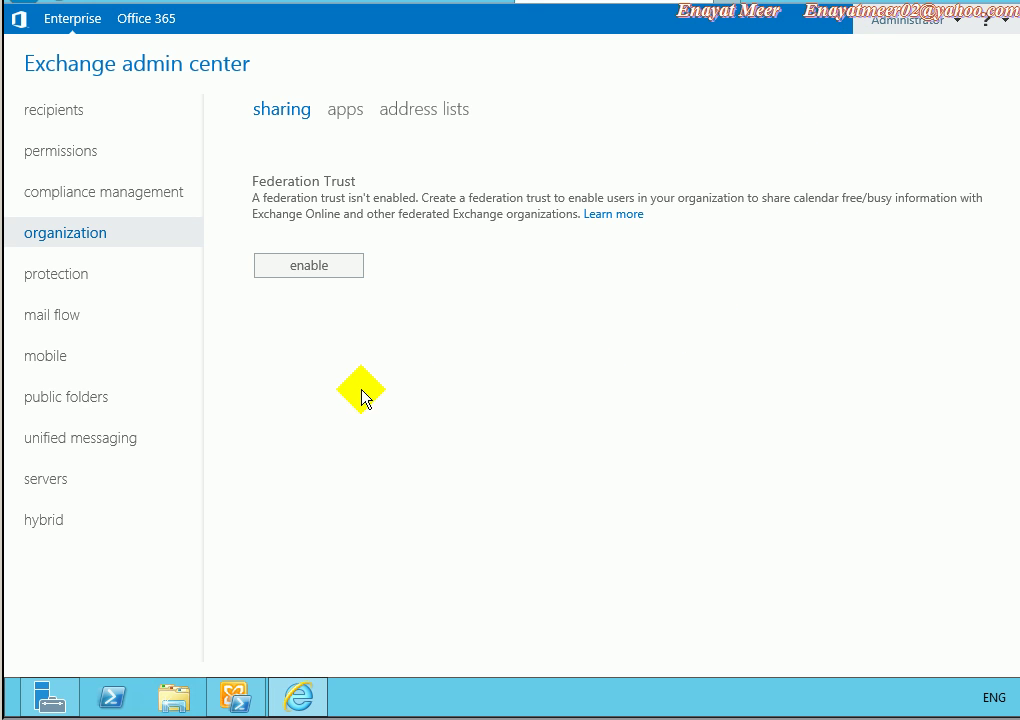
Look through the malware filter, mail flow rules and mobile device access settings down to the device access rules.
{"action": "left_click", "coordinate": [35, 276]}
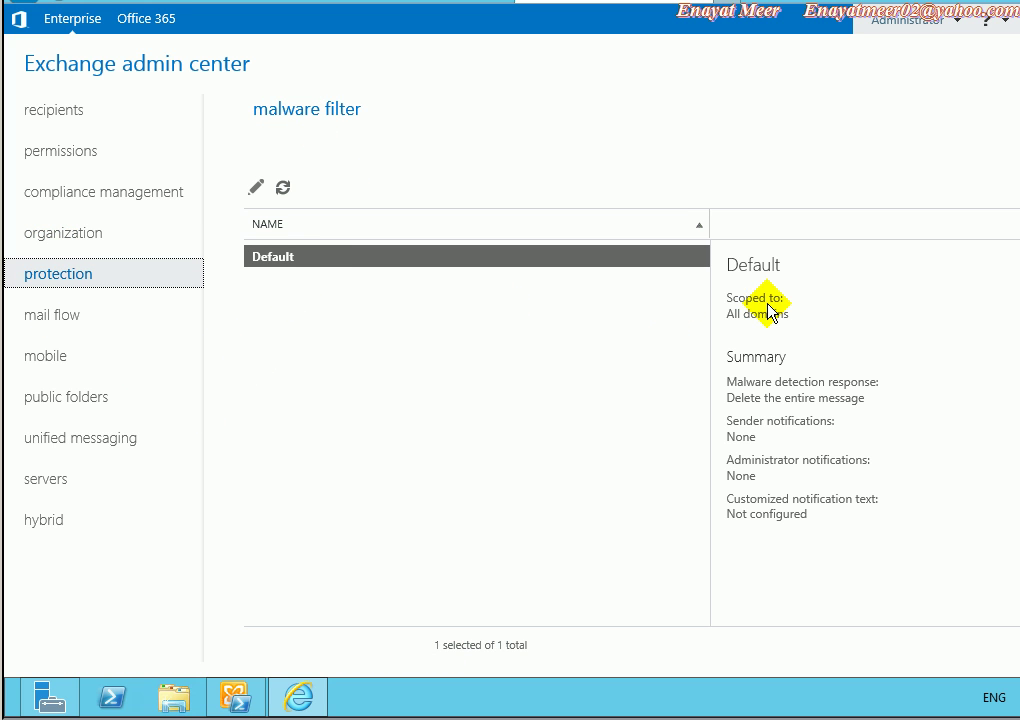
{"action": "left_click", "coordinate": [41, 318]}
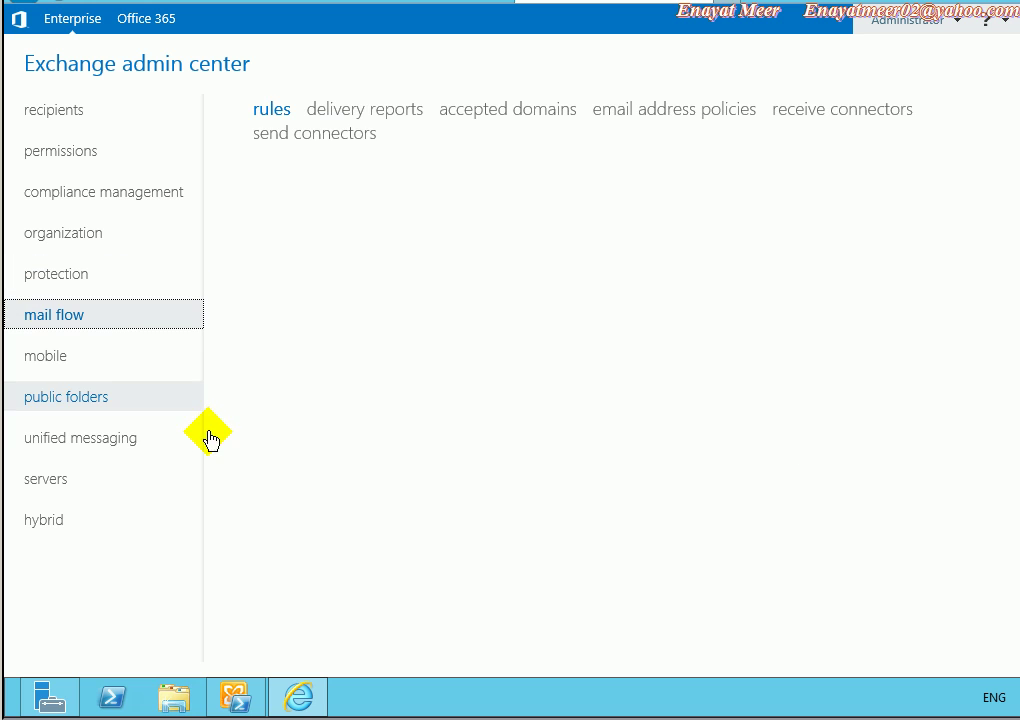
{"action": "left_click", "coordinate": [48, 360]}
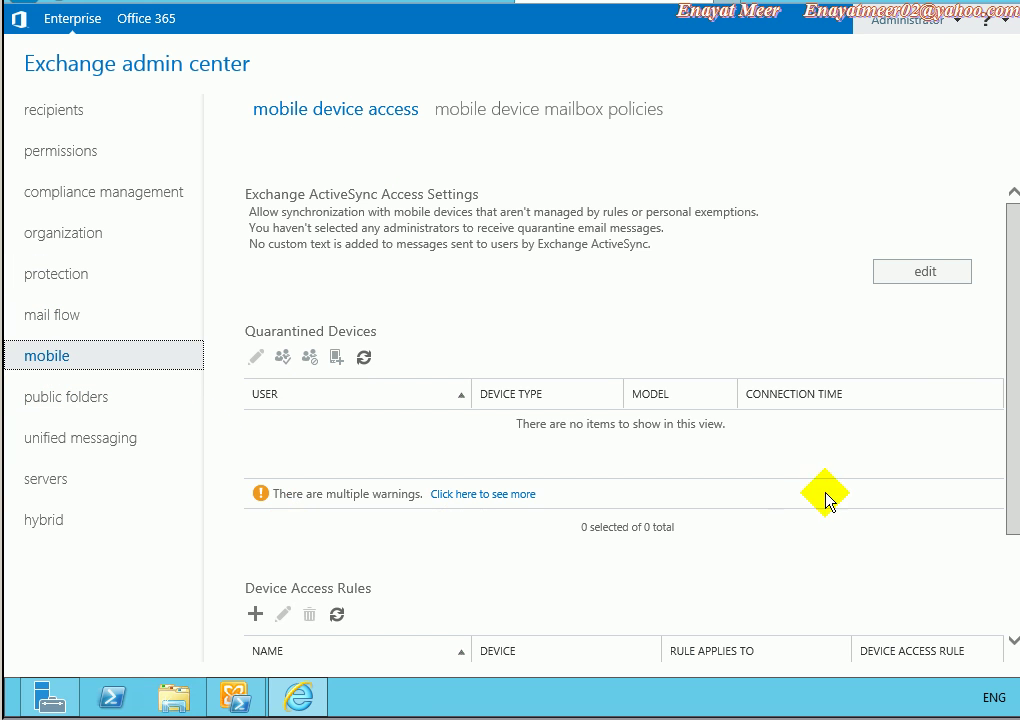
{"action": "left_click_drag", "start_coordinate": [1012, 278], "coordinate": [1012, 392]}
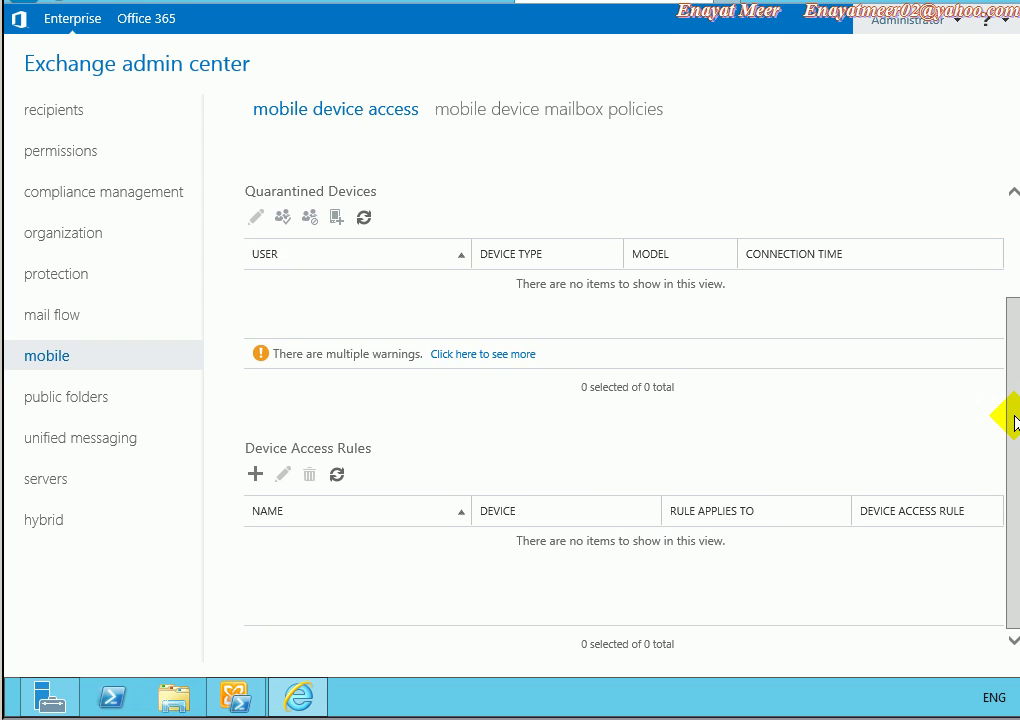
Review the Exchange ActiveSync access settings, including connection and quarantine notification options, and close them without saving.
{"action": "left_click_drag", "start_coordinate": [1012, 374], "coordinate": [990, 291]}
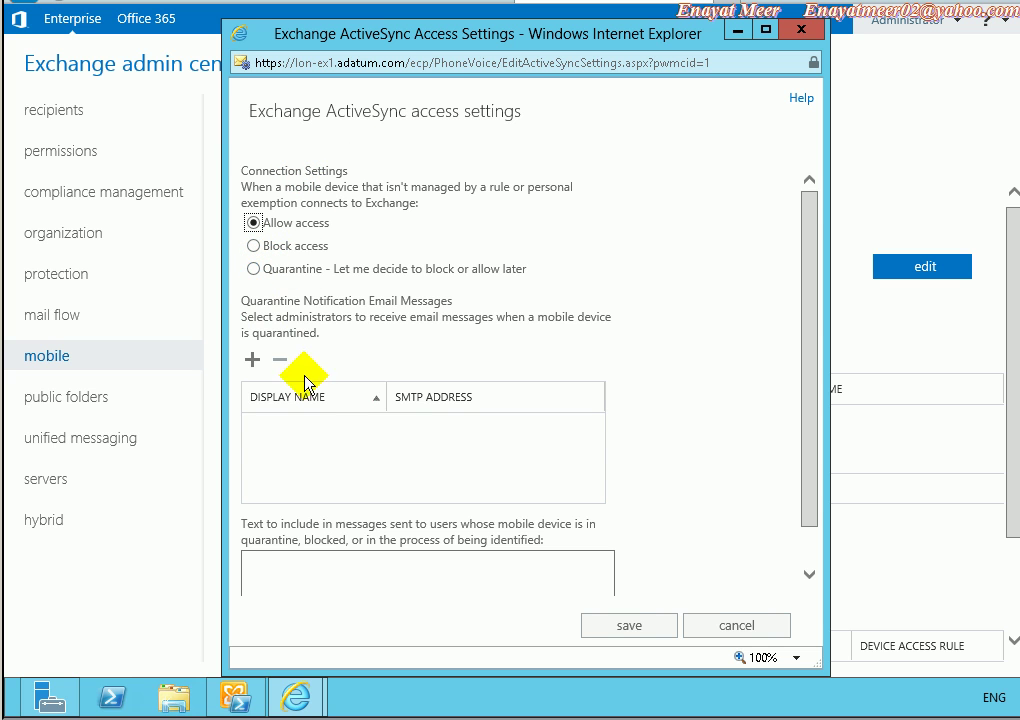
{"action": "left_click_drag", "start_coordinate": [810, 330], "coordinate": [840, 483]}
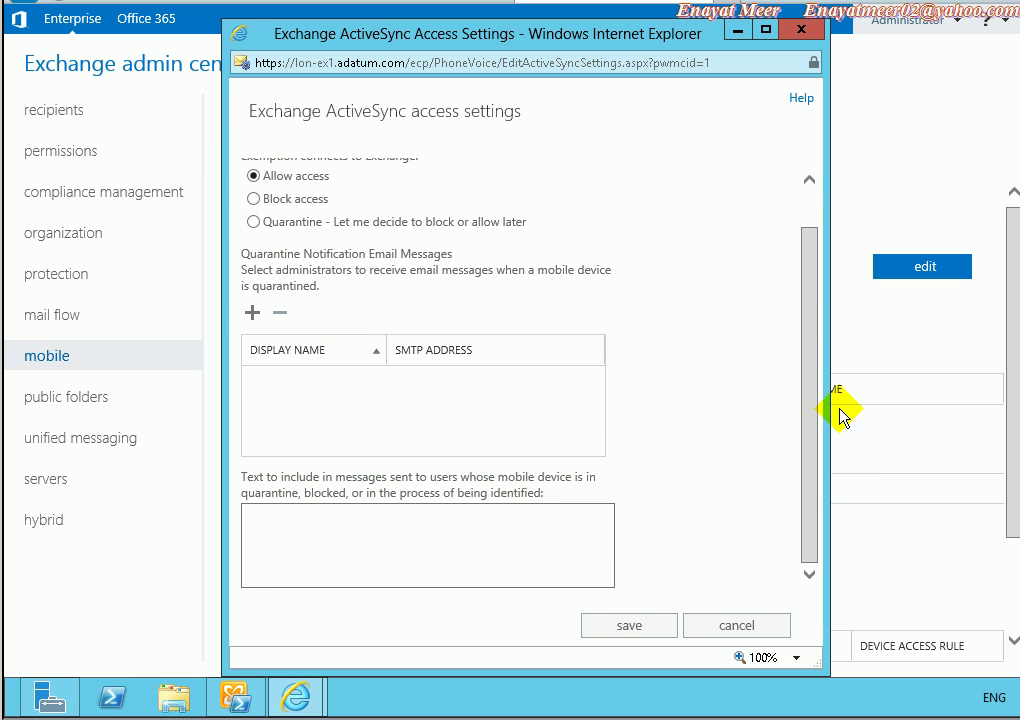
{"action": "left_click", "coordinate": [735, 627]}
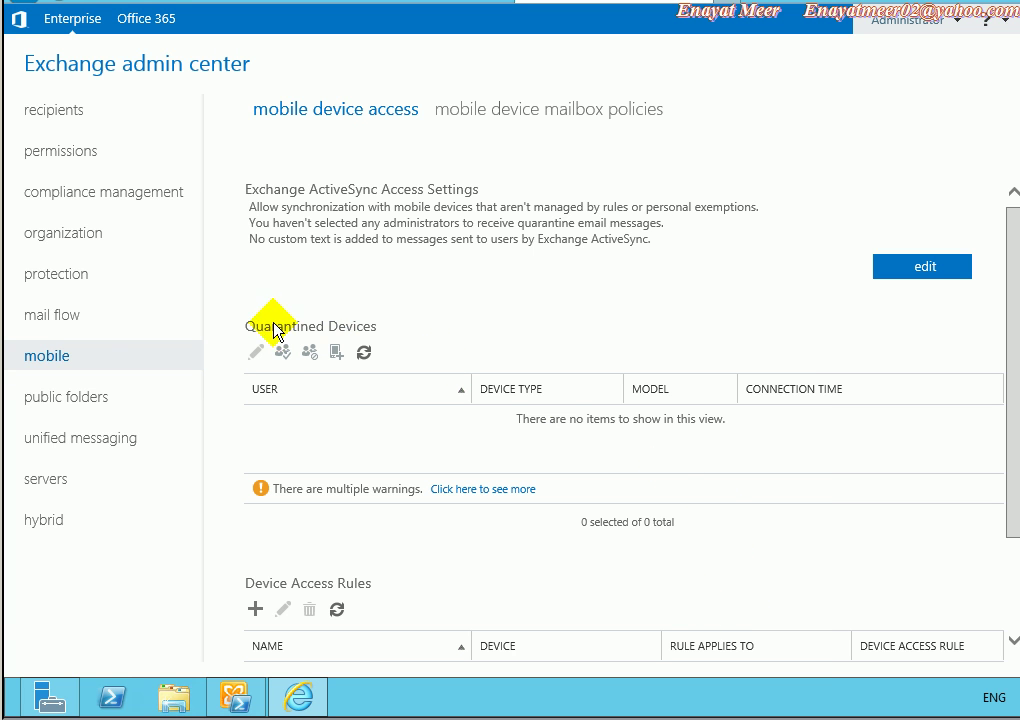
View the public folders section and look at the new public folder form, closing it without creating a folder.
{"action": "left_click", "coordinate": [47, 401]}
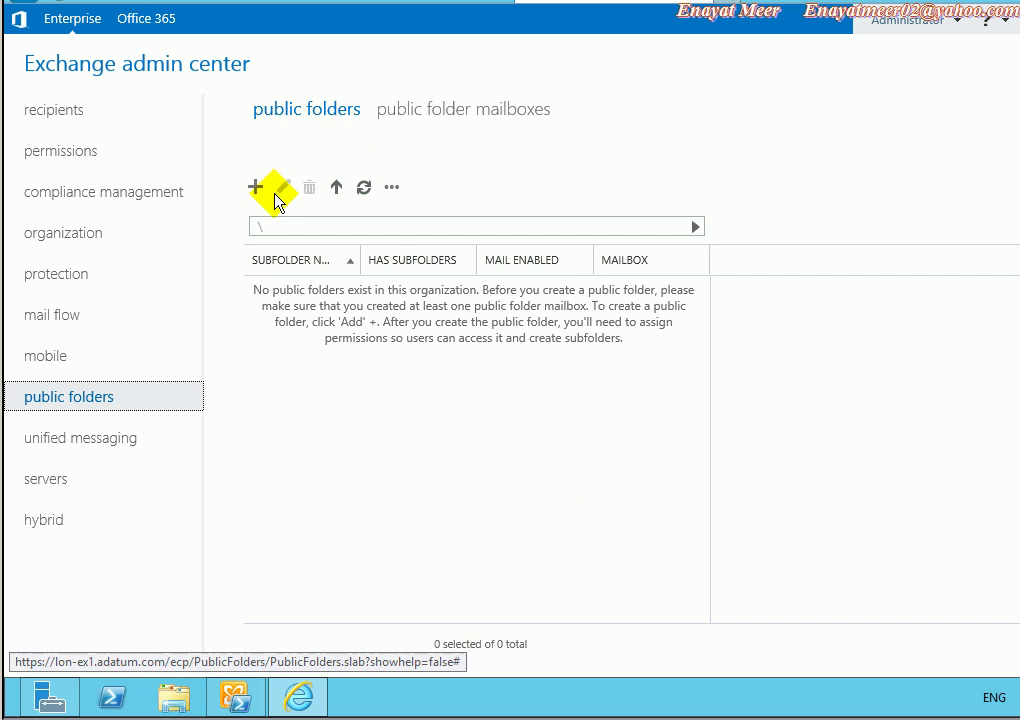
{"action": "left_click", "coordinate": [255, 187]}
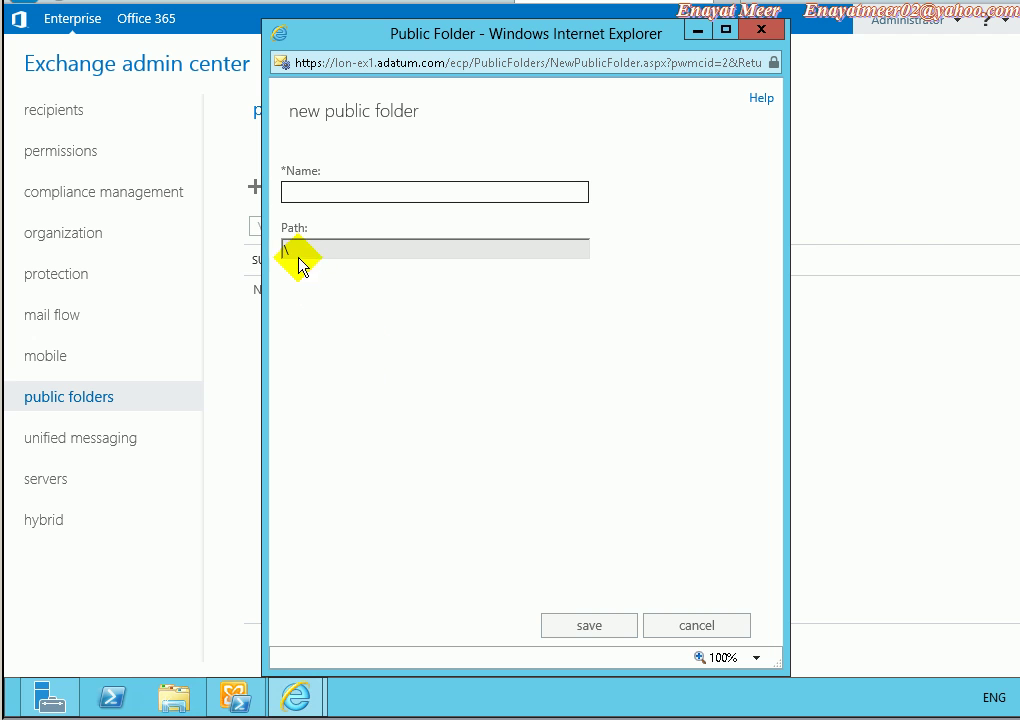
{"action": "left_click", "coordinate": [685, 624]}
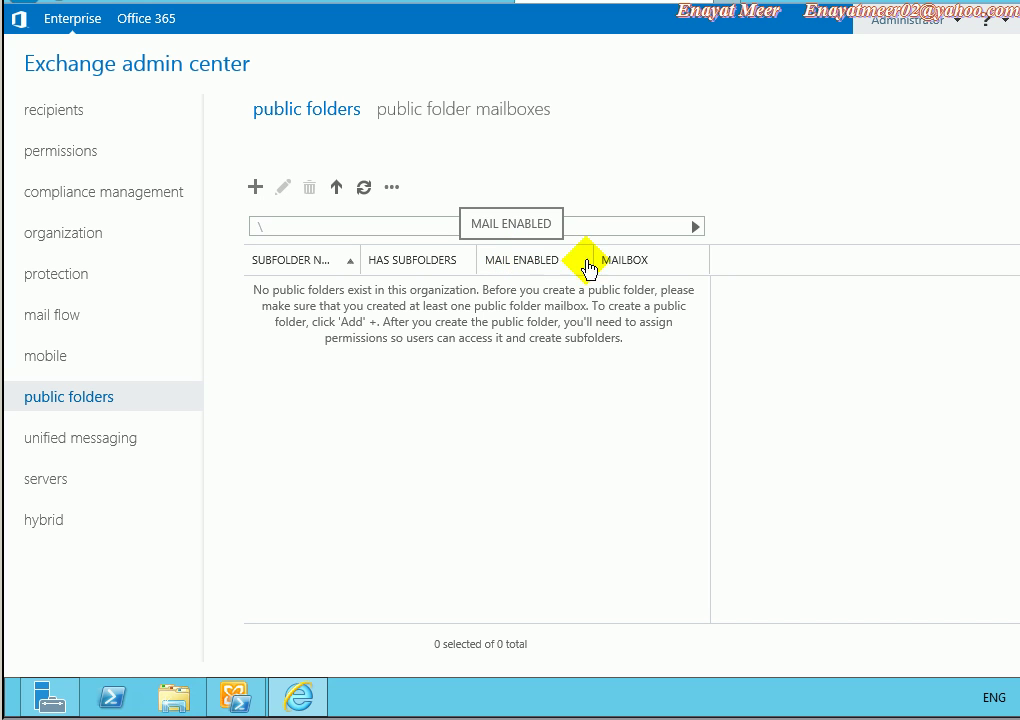
View the unified messaging dial plans, the servers list and the hybrid setup page, and try to enable hybrid mode.
{"action": "left_click", "coordinate": [62, 443]}
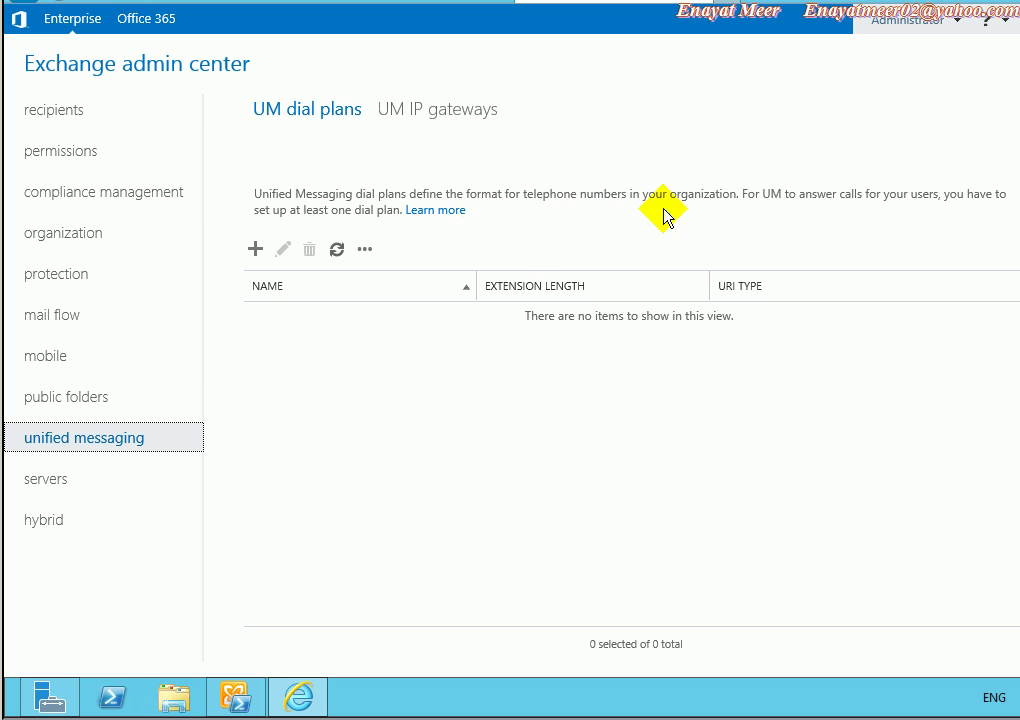
{"action": "left_click", "coordinate": [61, 480]}
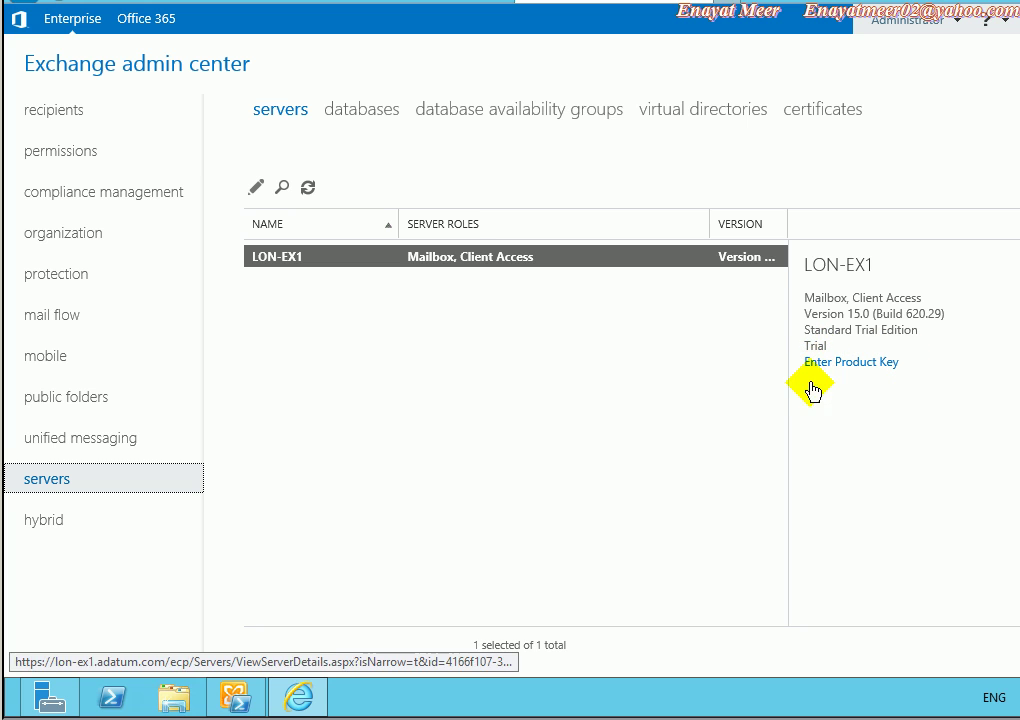
{"action": "left_click", "coordinate": [44, 522]}
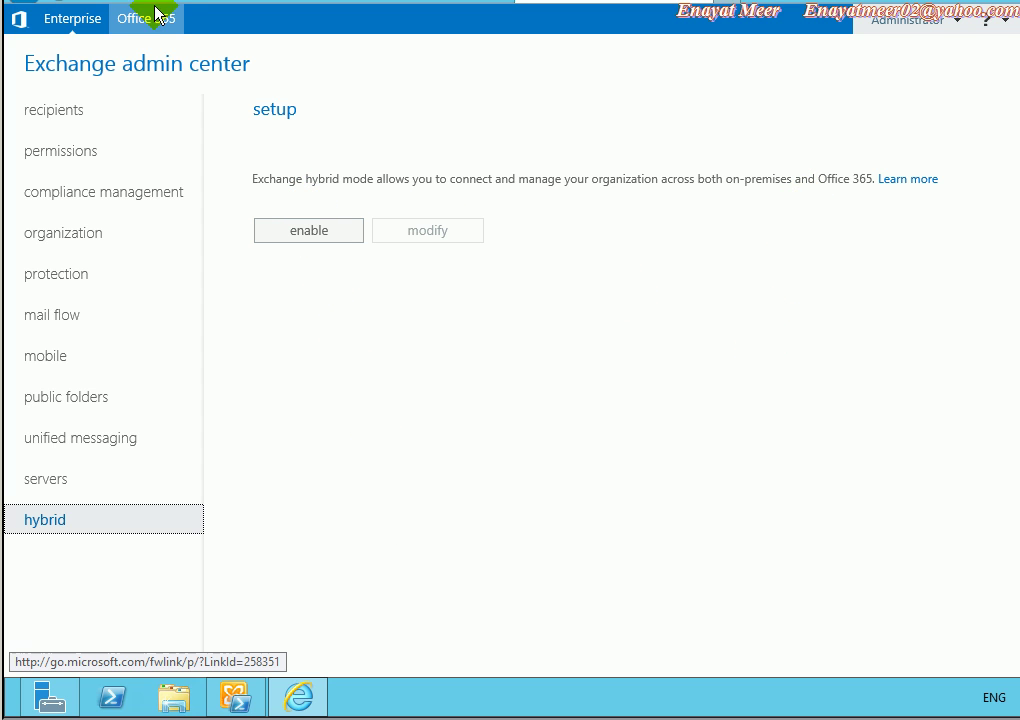
{"action": "left_click", "coordinate": [322, 236]}
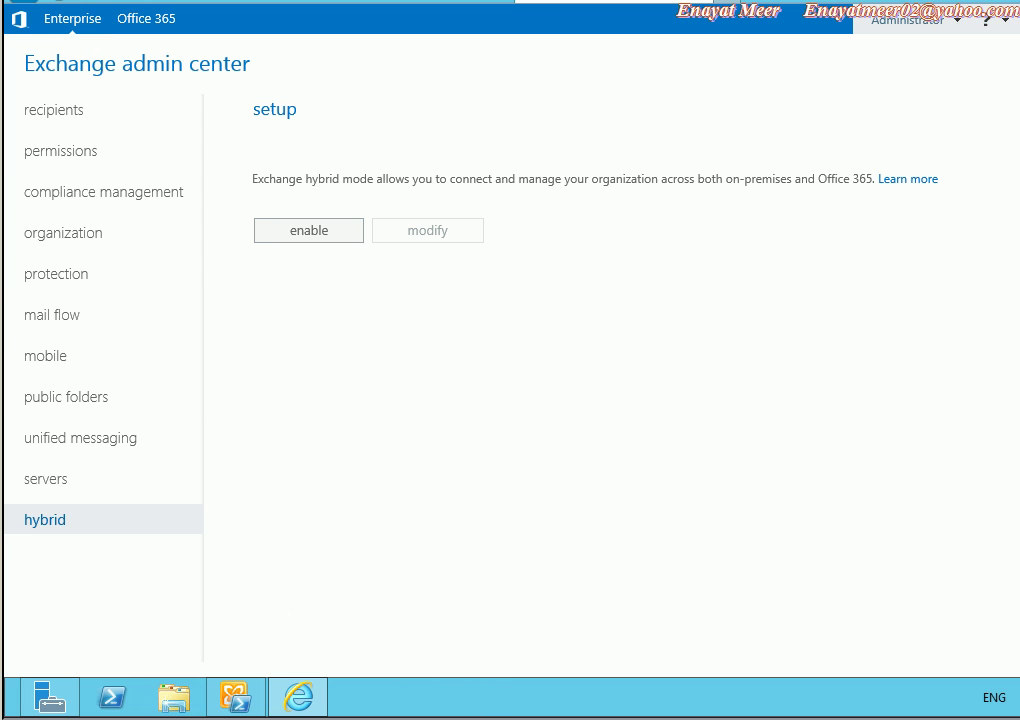
Switch to File Explorer and launch a blank Notepad document from it.
{"action": "left_click", "coordinate": [174, 697]}
{"action": "left_click", "coordinate": [448, 35]}
{"action": "type", "text": "notepa"}
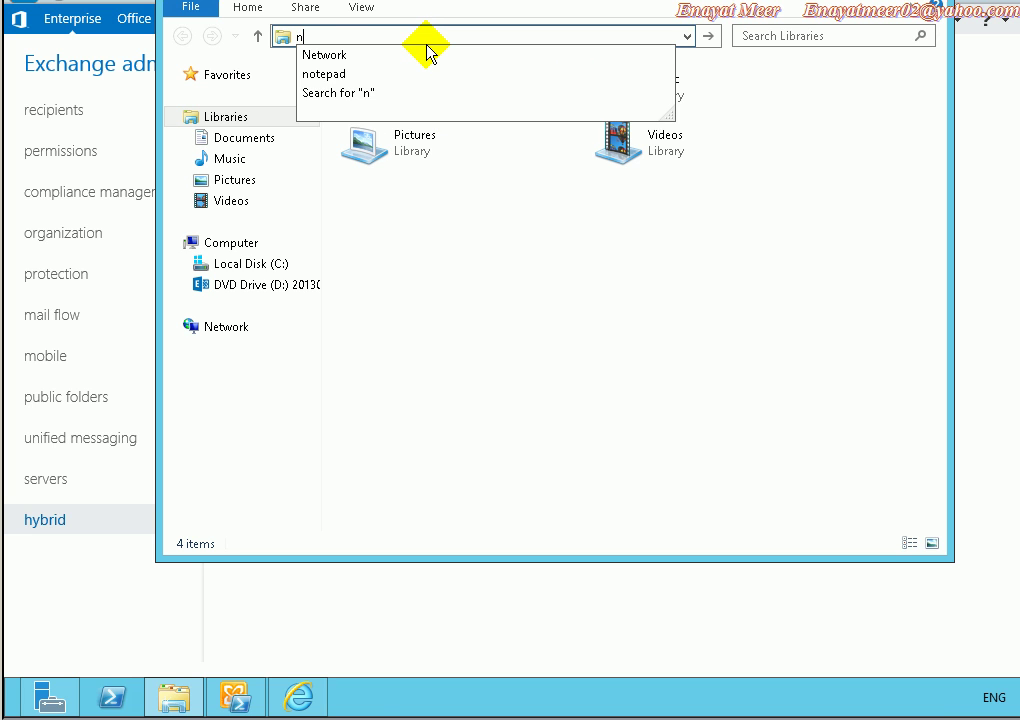
{"action": "left_click", "coordinate": [426, 54]}
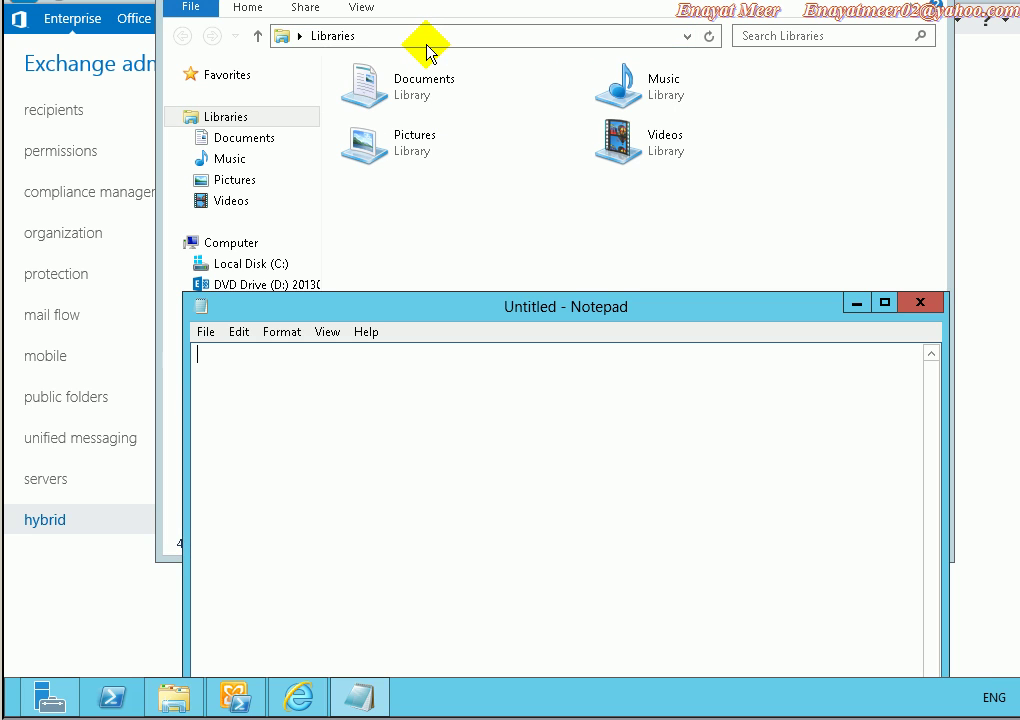
Write "This was a brief console overview...please search my other videos regarding configuration and installation" in the blank document.
{"action": "type", "text": "This was a brief con"}
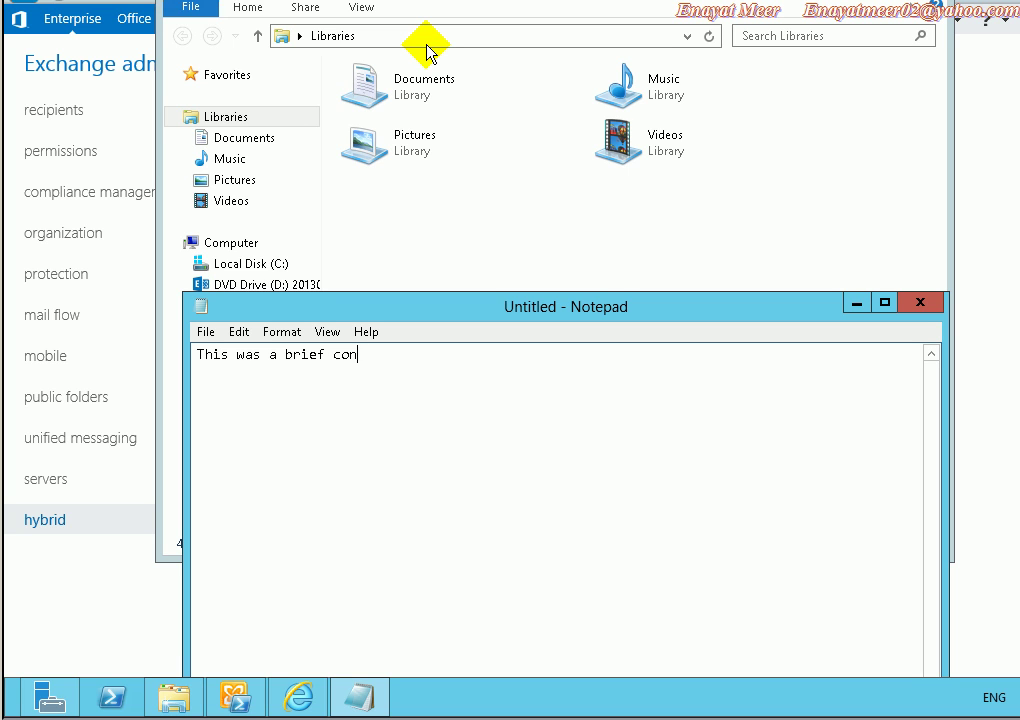
{"action": "type", "text": "sole overview...pl"}
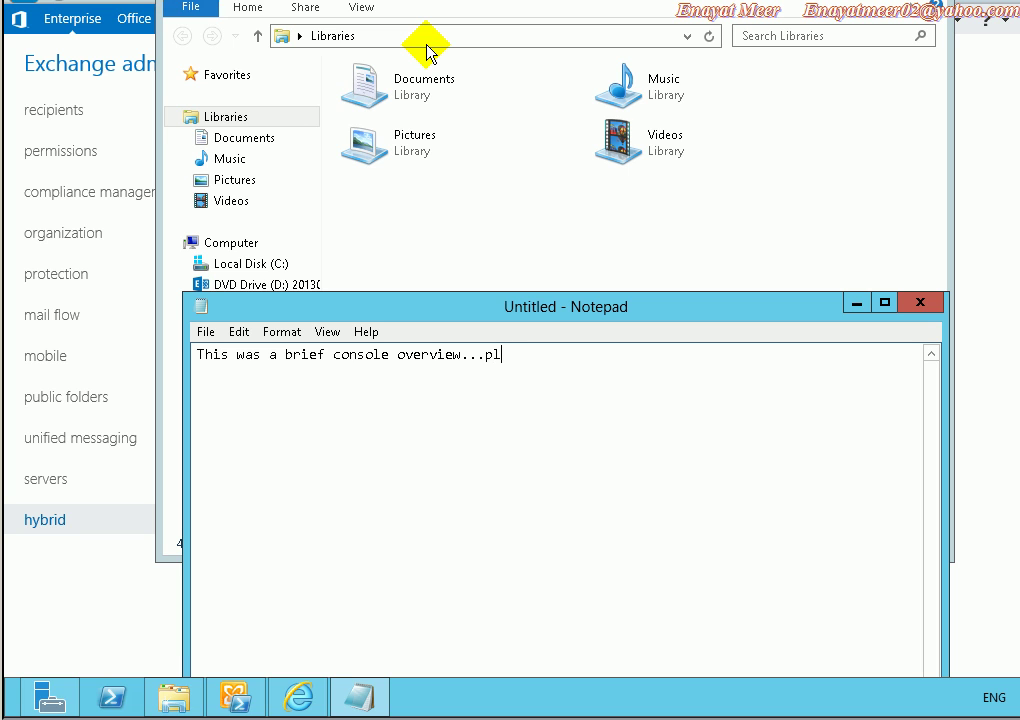
{"action": "type", "text": "ease search myh other"}
{"action": "key", "text": "BackSpace"}
{"action": "key", "text": "BackSpace"}
{"action": "key", "text": "BackSpace"}
{"action": "key", "text": "BackSpace"}
{"action": "key", "text": "BackSpace"}
{"action": "key", "text": "BackSpace"}
{"action": "key", "text": "BackSpace"}
{"action": "key", "text": "BackSpace"}
{"action": "type", "text": "other vi"}
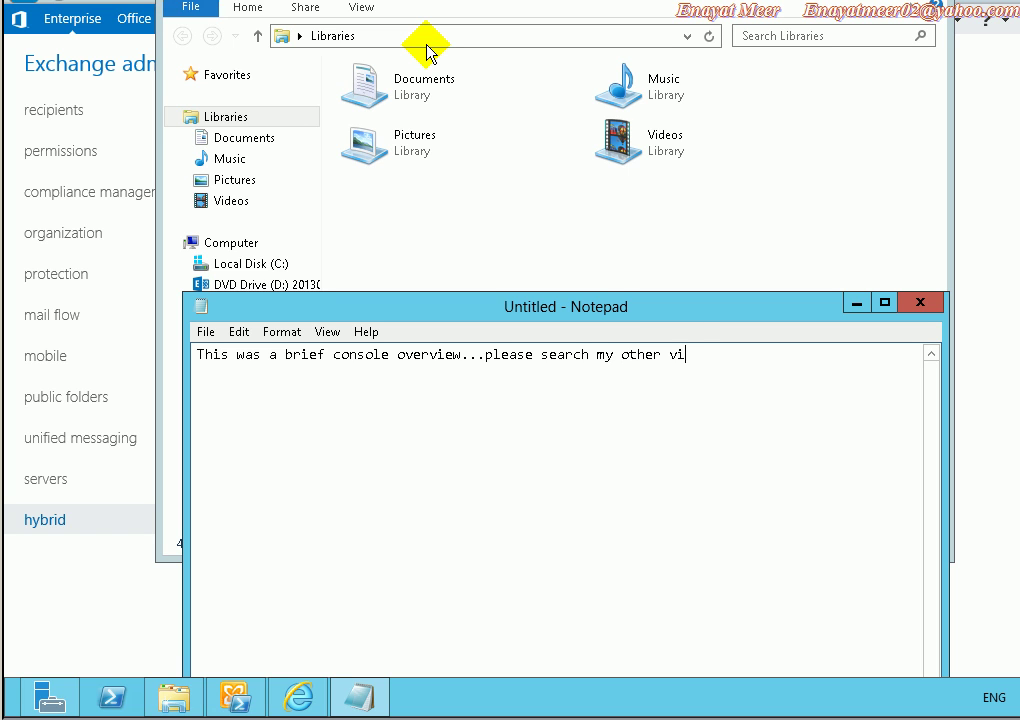
{"action": "type", "text": "deos regarding configuration and installations"}
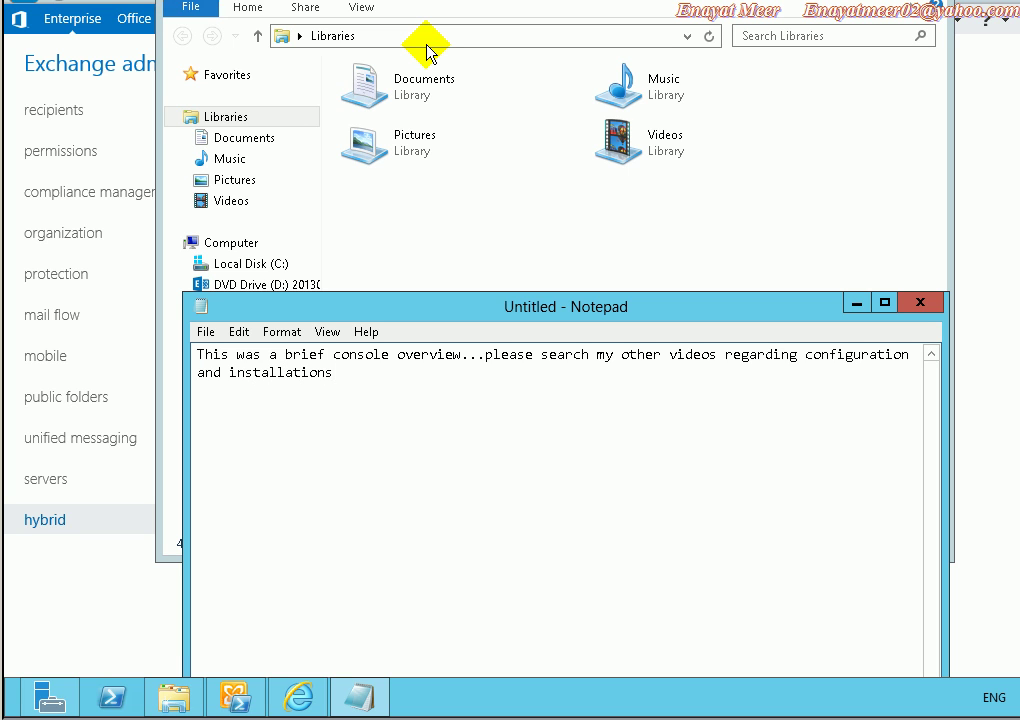
{"action": "key", "text": "BackSpace"}
Finish the note with "in detail....Thanks" and sign it with the author's full name, capitalizing the first name's initial.
{"action": "type", "text": " in detail....Thanks     ena"}
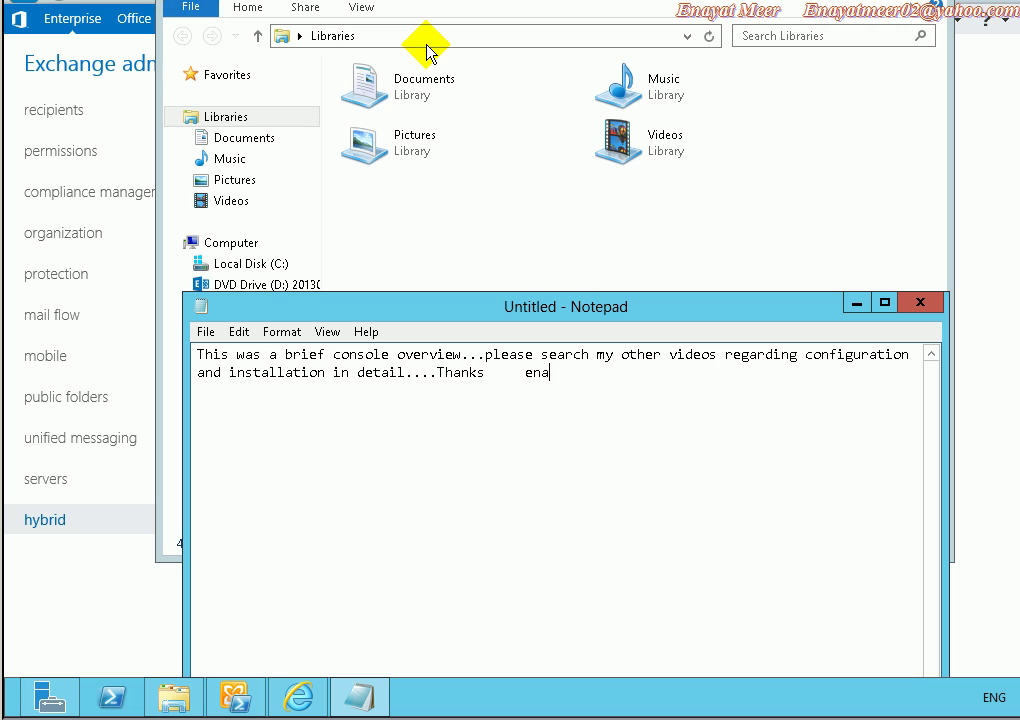
{"action": "type", "text": "yat Meer"}
{"action": "key", "text": "Left"}
{"action": "key", "text": "Left"}
{"action": "key", "text": "Left"}
{"action": "key", "text": "Left"}
{"action": "key", "text": "Left"}
{"action": "key", "text": "Left"}
{"action": "key", "text": "Left"}
{"action": "key", "text": "Left"}
{"action": "key", "text": "Left"}
{"action": "key", "text": "Left"}
{"action": "key", "text": "BackSpace"}
{"action": "type", "text": "E"}
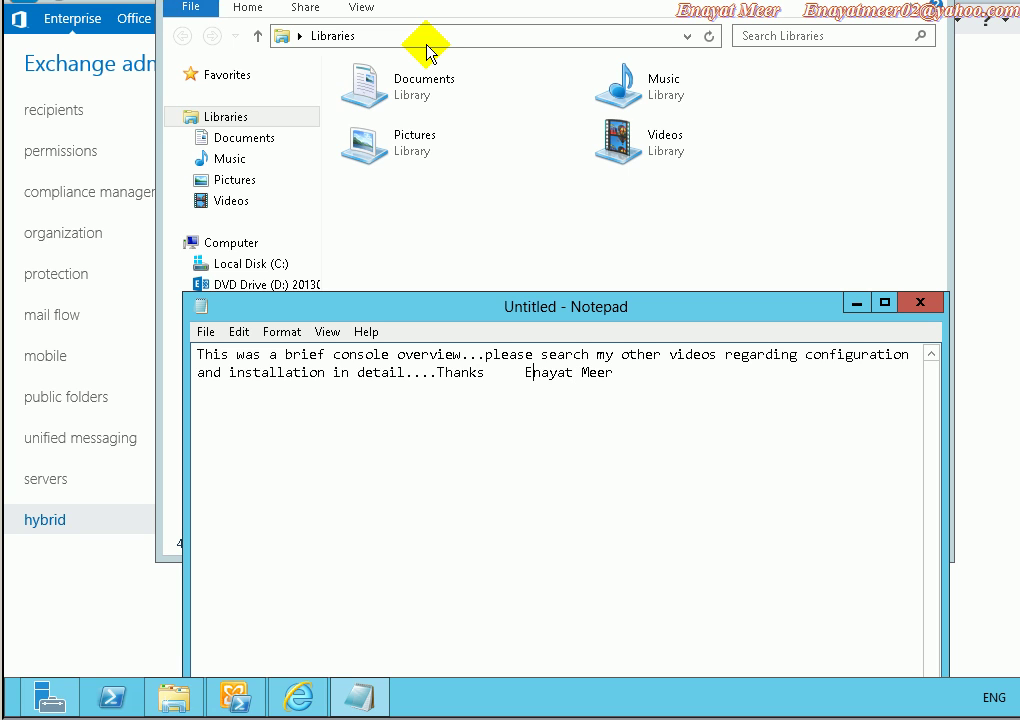